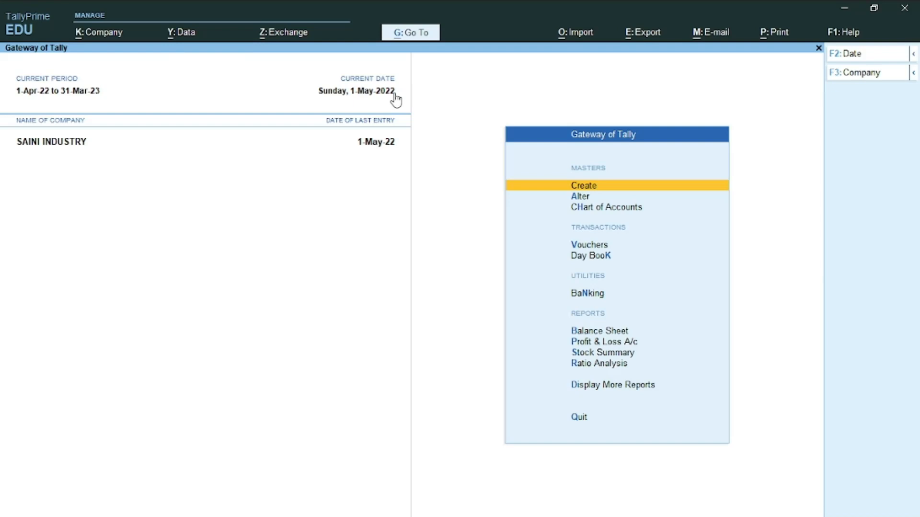
Step: Set the current date to 1-7-2022
click(868, 55)
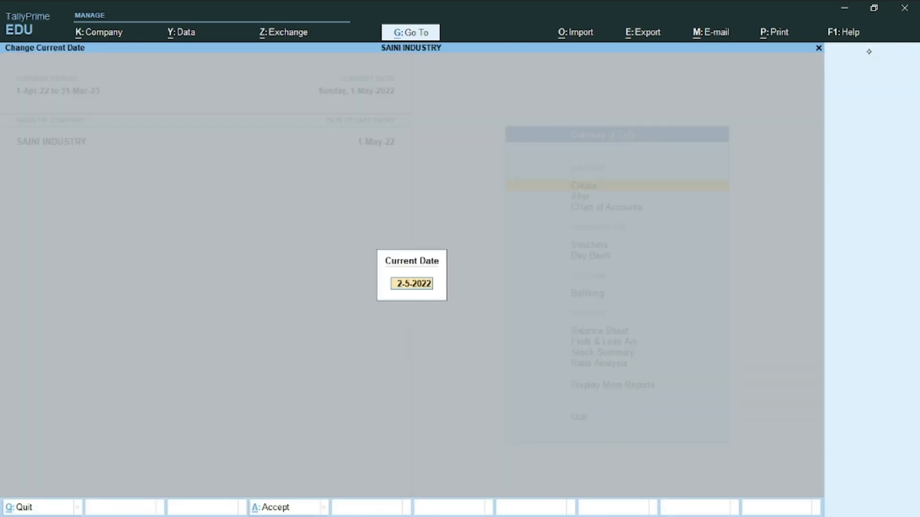
text(1-7)
key(Return)
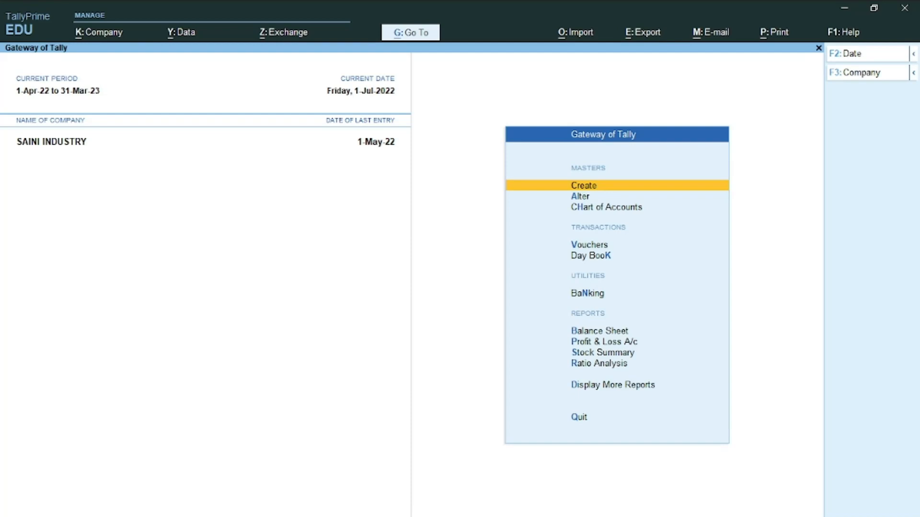
Step: Set the current date to 1-6-2022
click(871, 54)
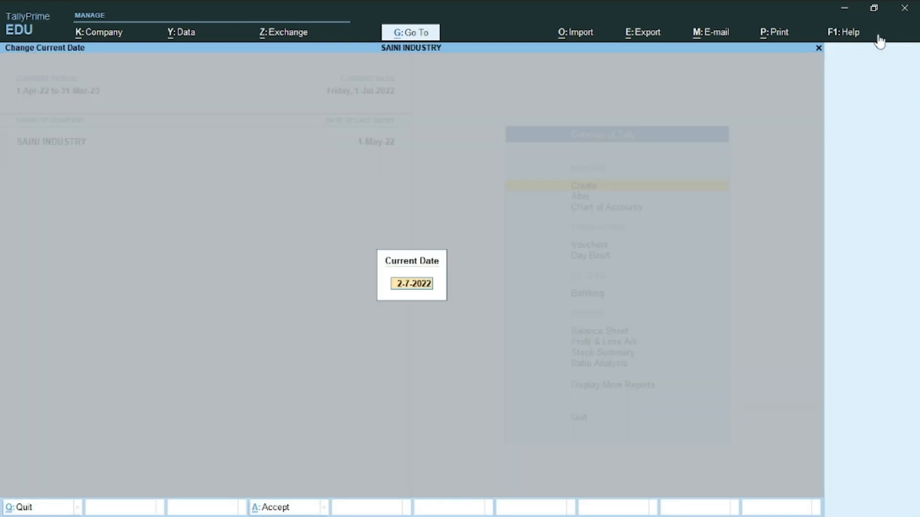
text(1-6)
key(Return)
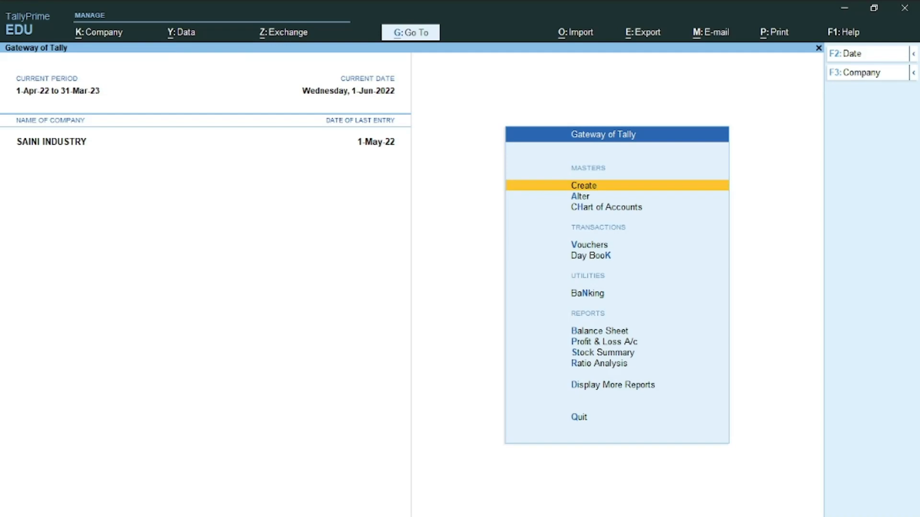
Step: Review the June 2022 transaction list in the Word document, and open voucher entry in TallyPrime
key(alt+Tab)
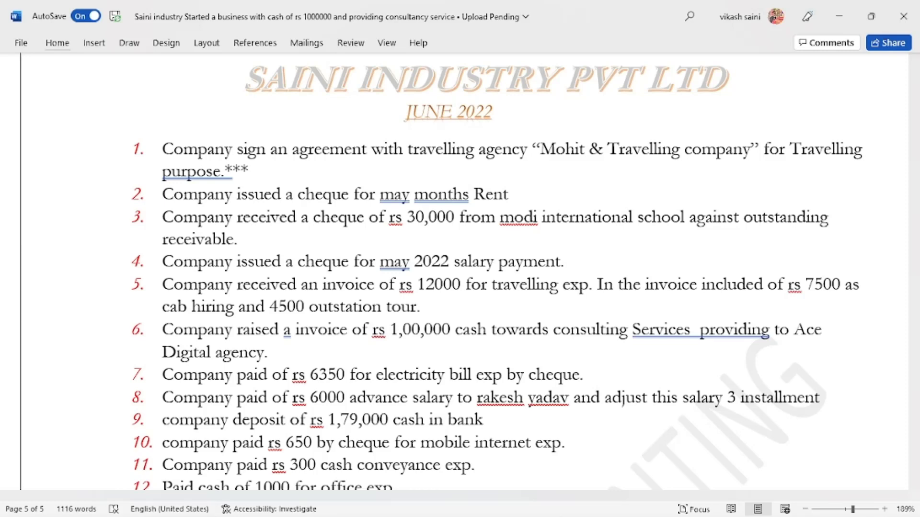
scroll(460, 273, up, 3)
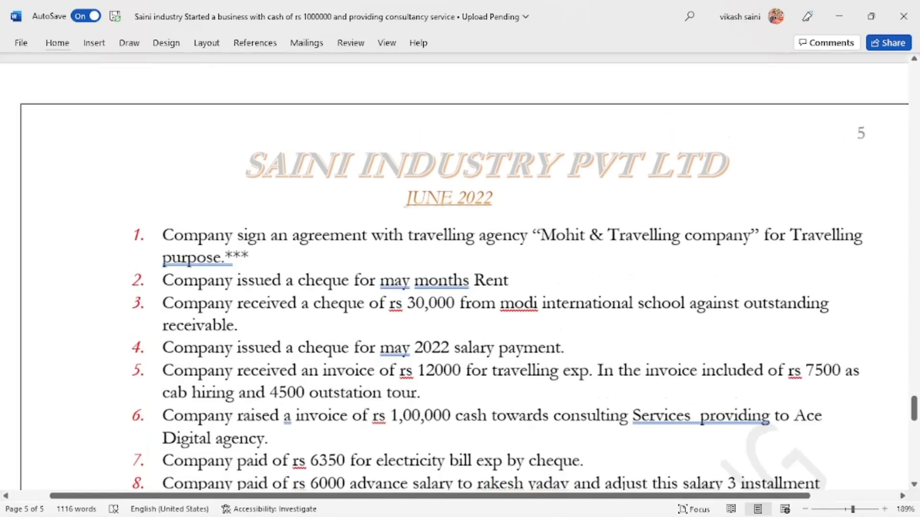
scroll(456, 273, down, 3)
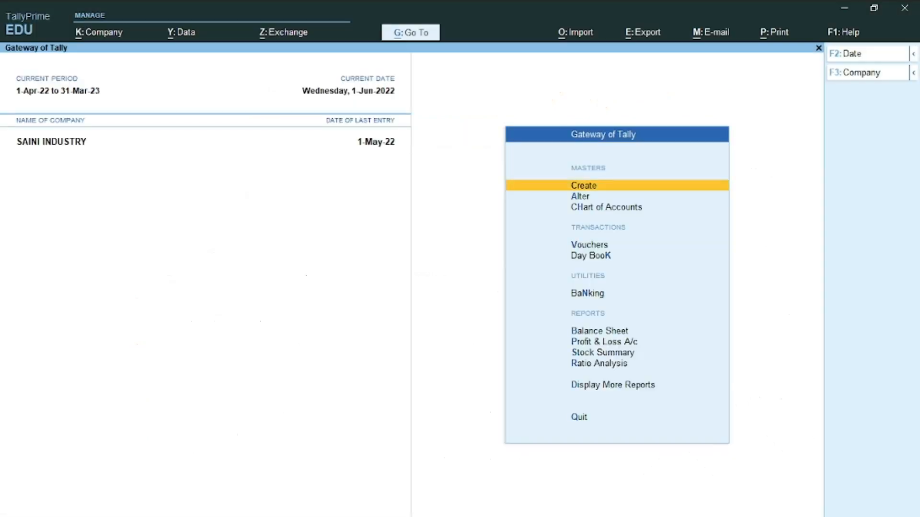
key(Down)
key(Down)
key(Down)
key(Down)
key(Up)
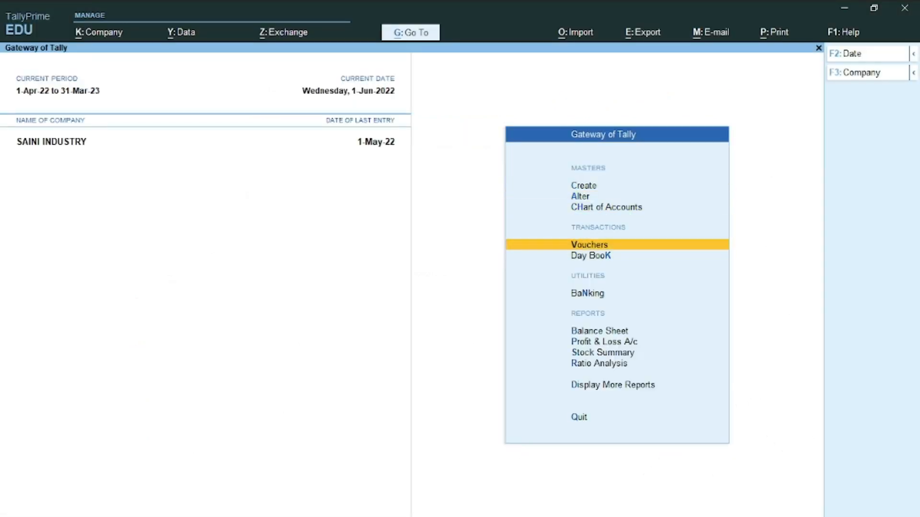
key(Return)
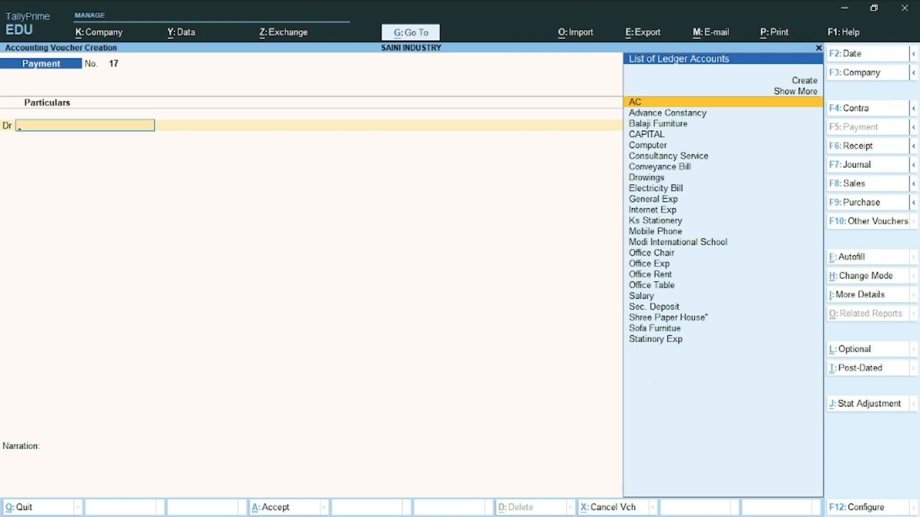
Step: In a payment voucher for the May rent, debit Office Rent with 10,000
key(F4)
key(F5)
text(Off)
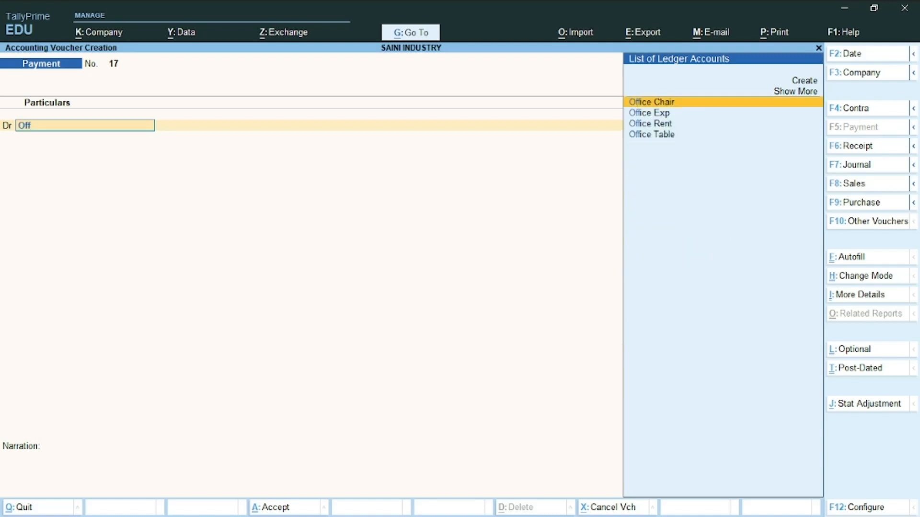
key(Down)
key(Down)
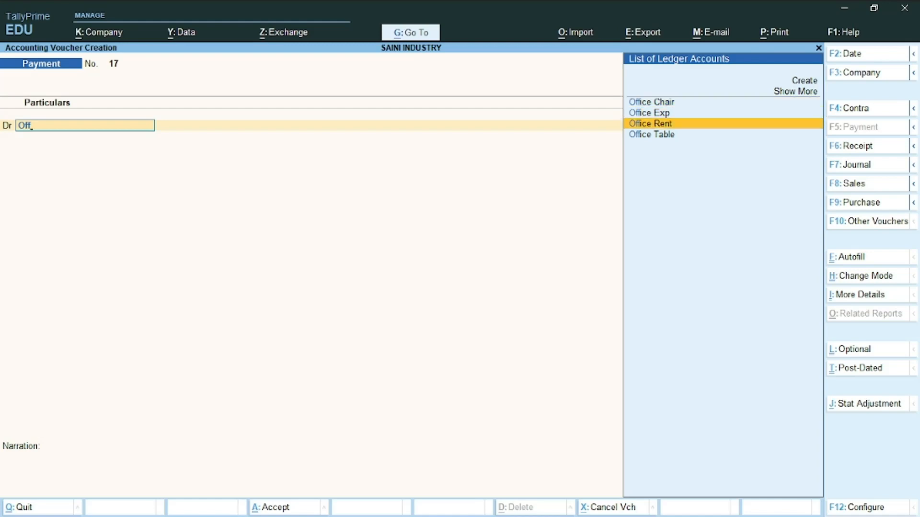
key(Return)
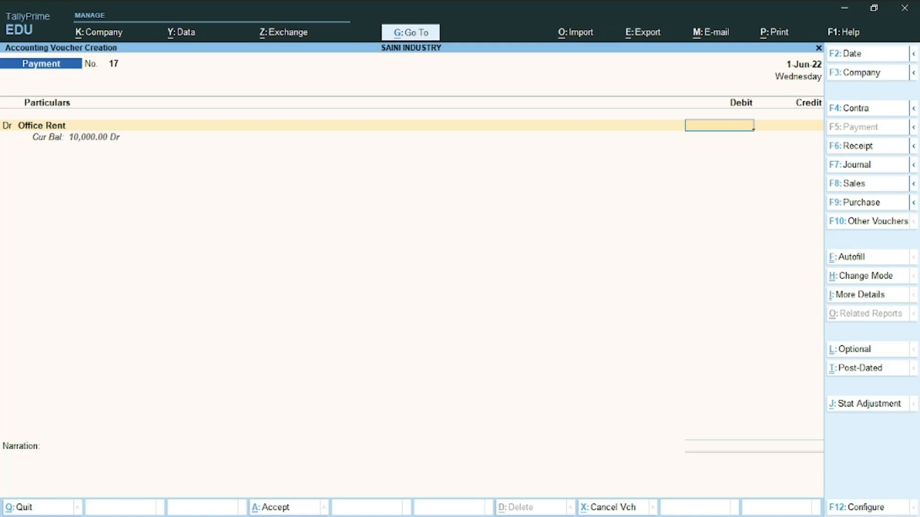
text(10,000)
key(Return)
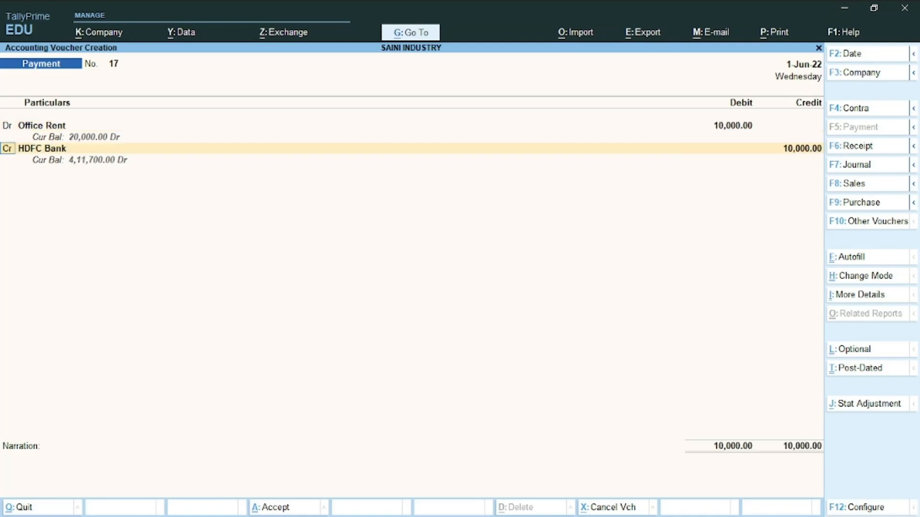
Step: Keep HDFC Bank as the credit ledger of the rent payment, compare it with the Word list, and save the voucher
key(Return)
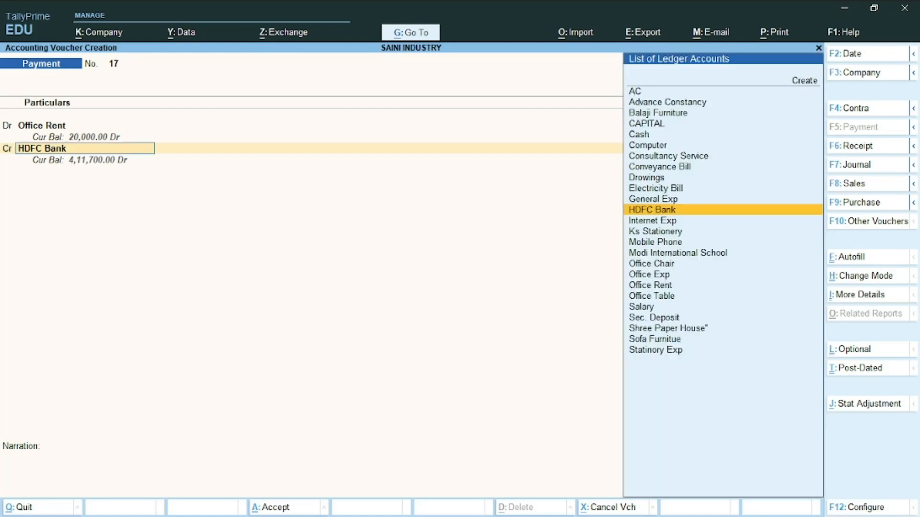
key(alt+Tab)
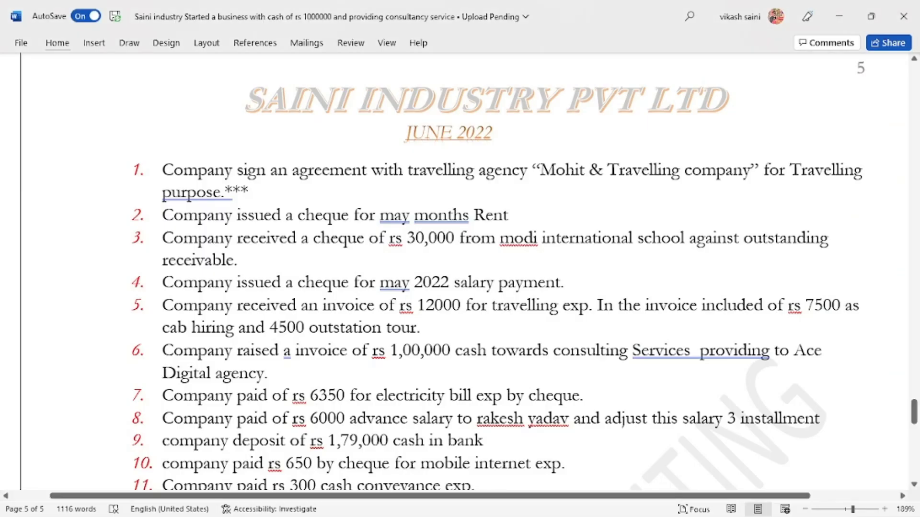
key(alt+Tab)
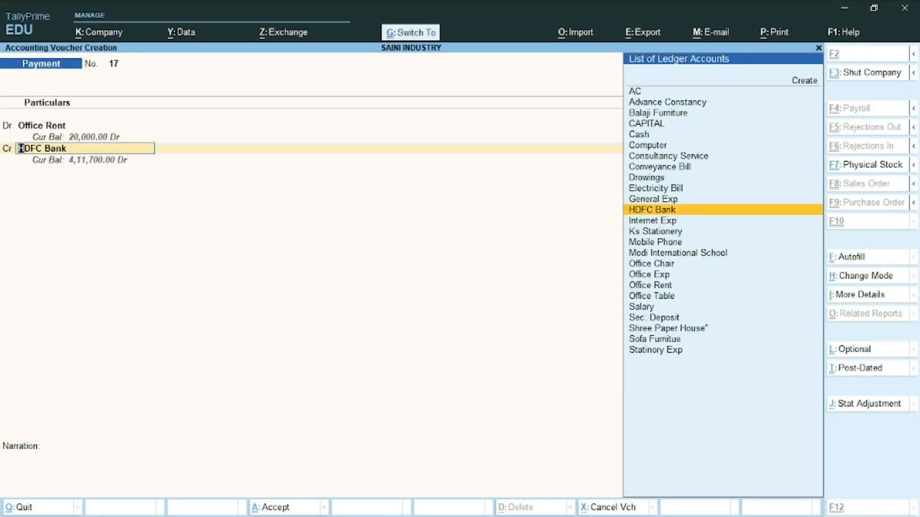
key(ctrl+a)
Step: Check the third transaction in Word, and in a TallyPrime receipt voucher credit Modi International School with 30,000 as On Account
key(alt+Tab)
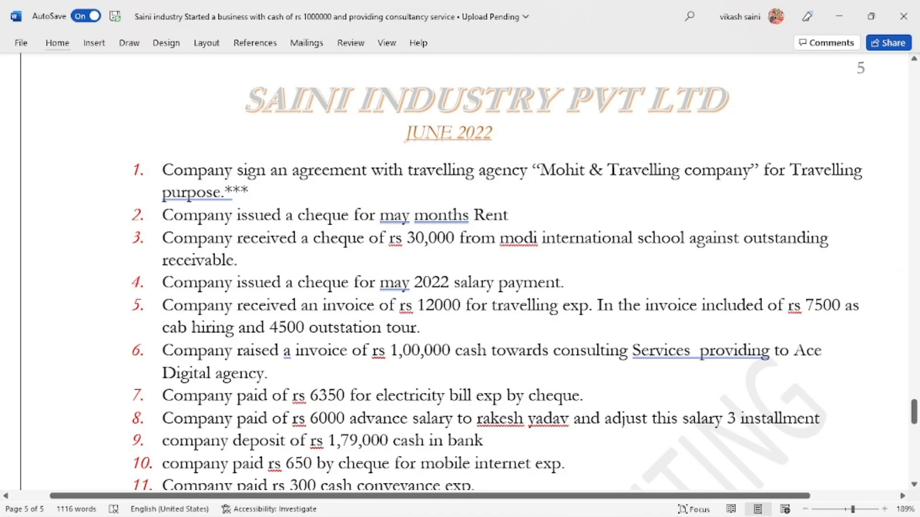
key(alt)
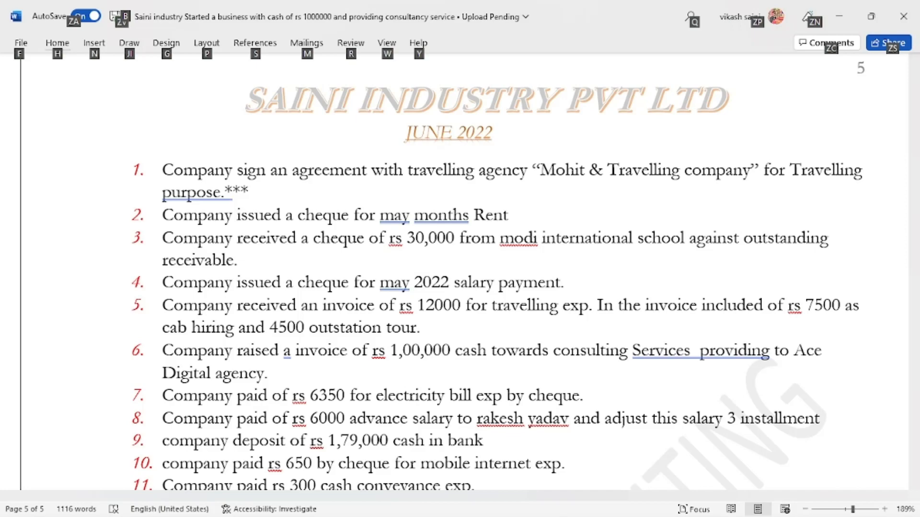
key(alt+Tab)
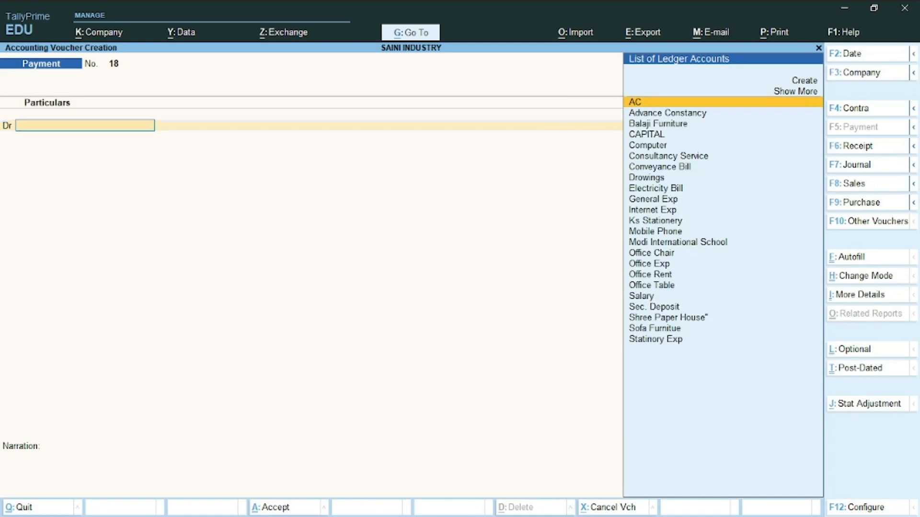
click(879, 145)
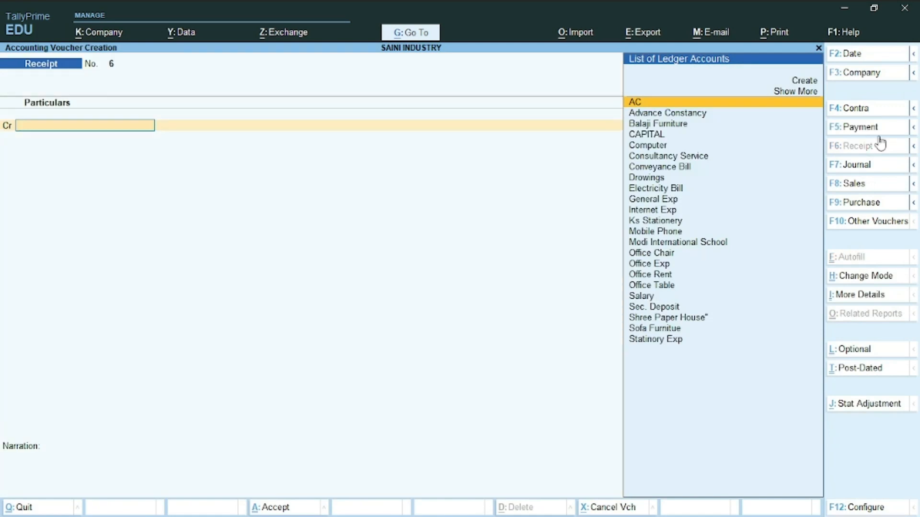
text(Mo)
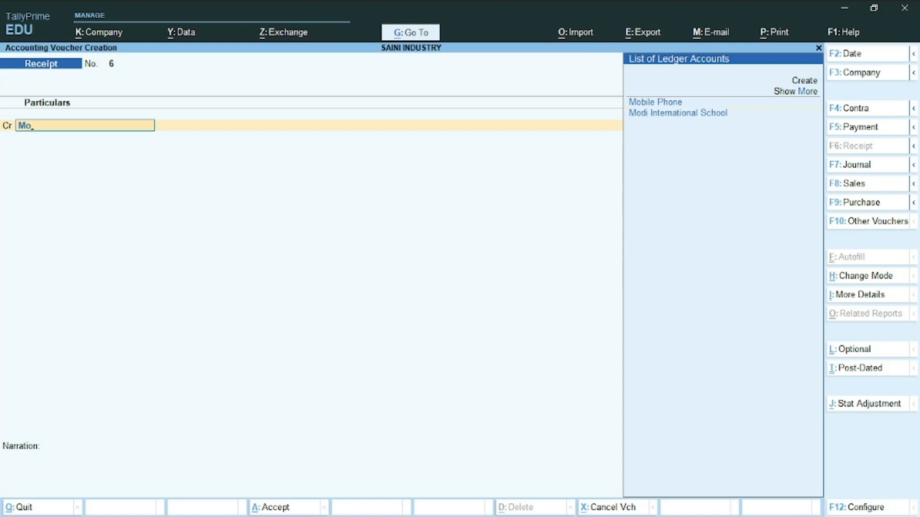
key(Down)
key(Return)
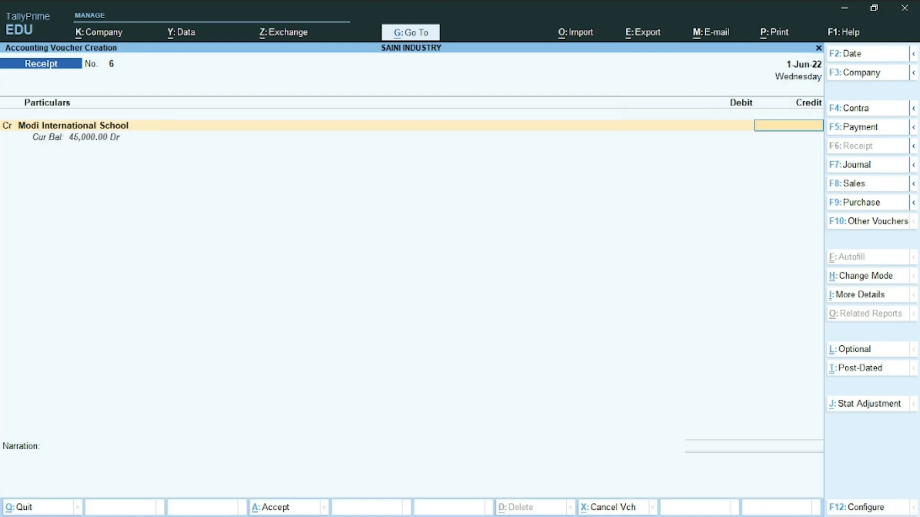
text(30000)
key(Return)
key(Return)
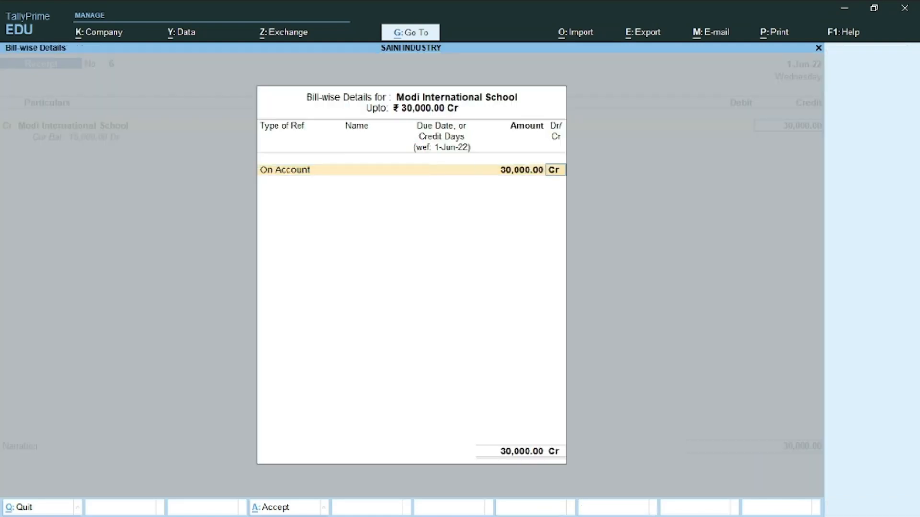
key(Return)
key(Return)
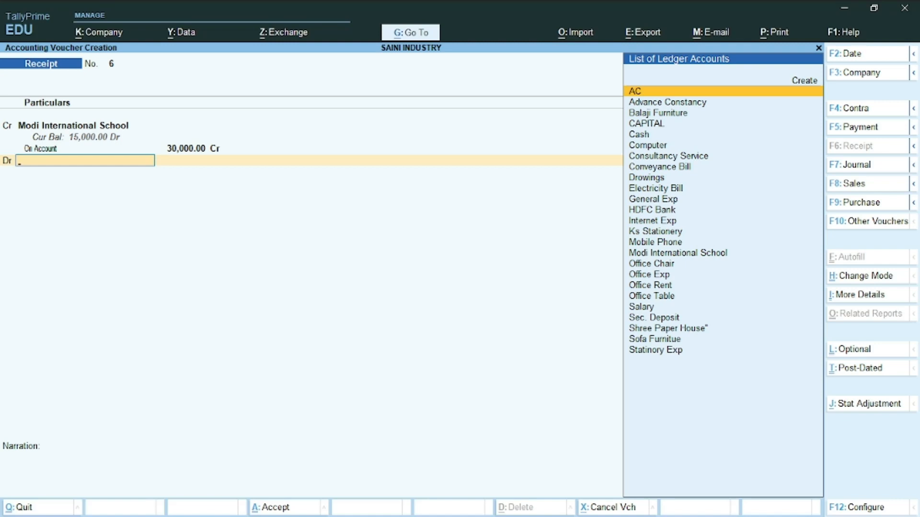
Step: Debit HDFC Bank in the Modi International School receipt and save the voucher
text(H)
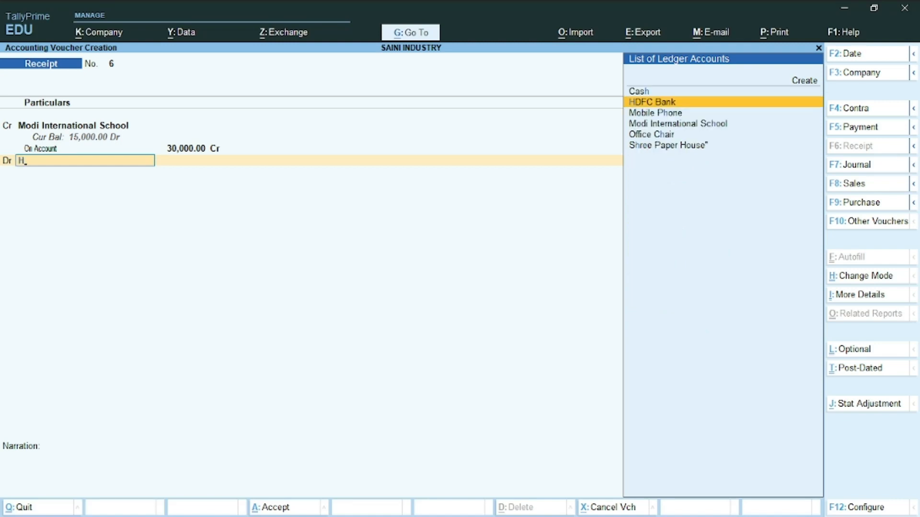
key(Return)
key(ctrl+a)
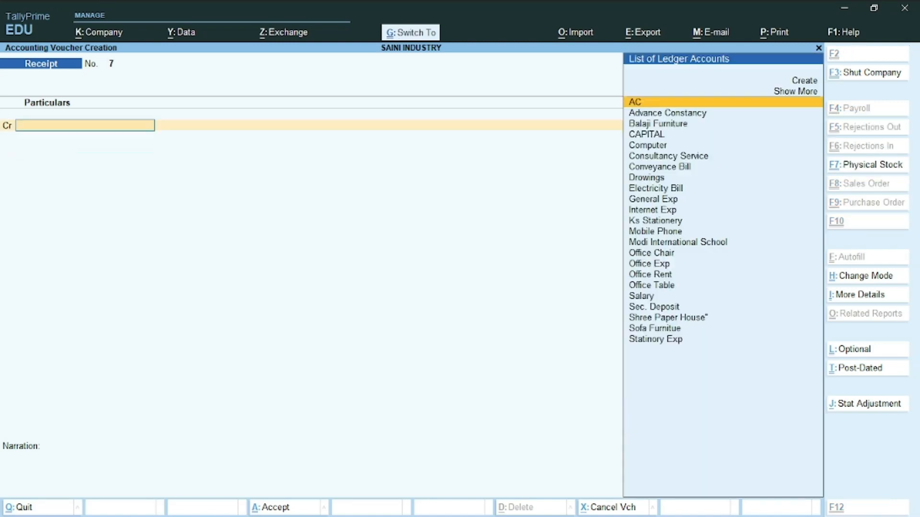
Step: Check the May salary transaction in Word, and enter the Salary ledger with 30,000 in the open TallyPrime voucher
key(alt+Tab)
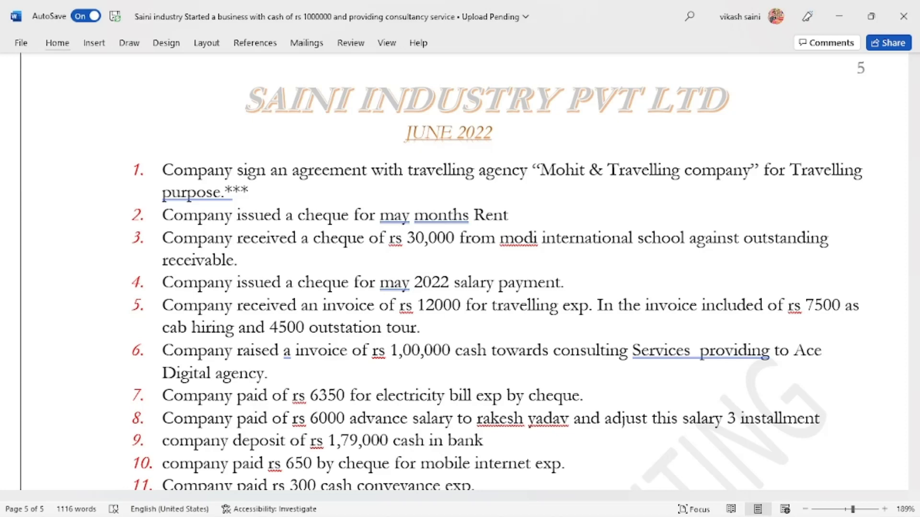
key(alt+Tab)
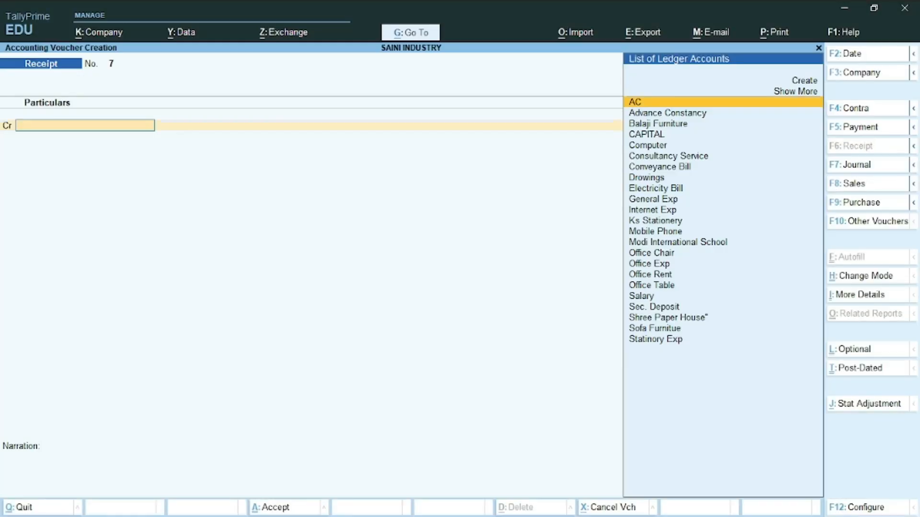
text(Sa)
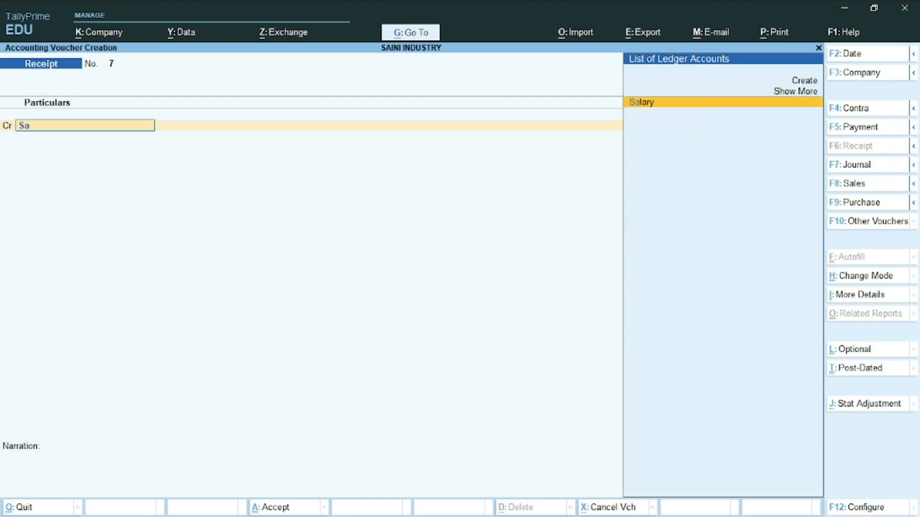
key(Return)
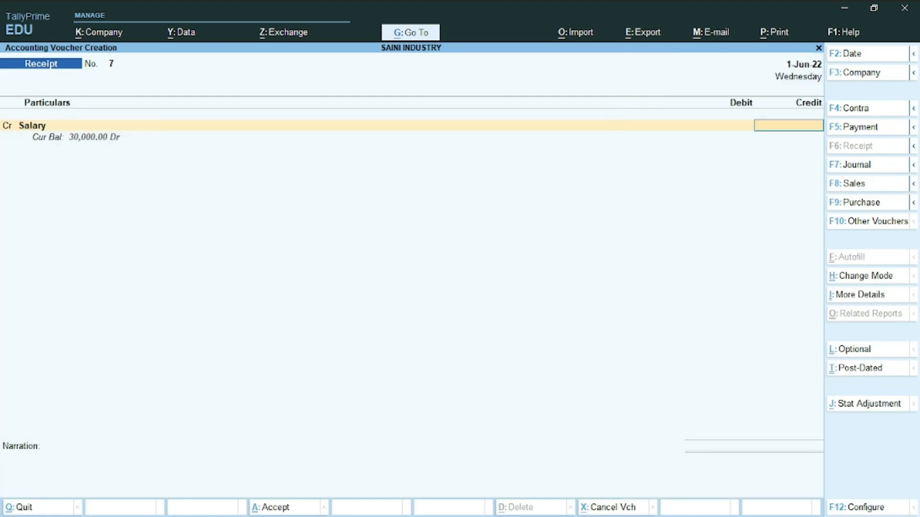
text(30000)
key(Return)
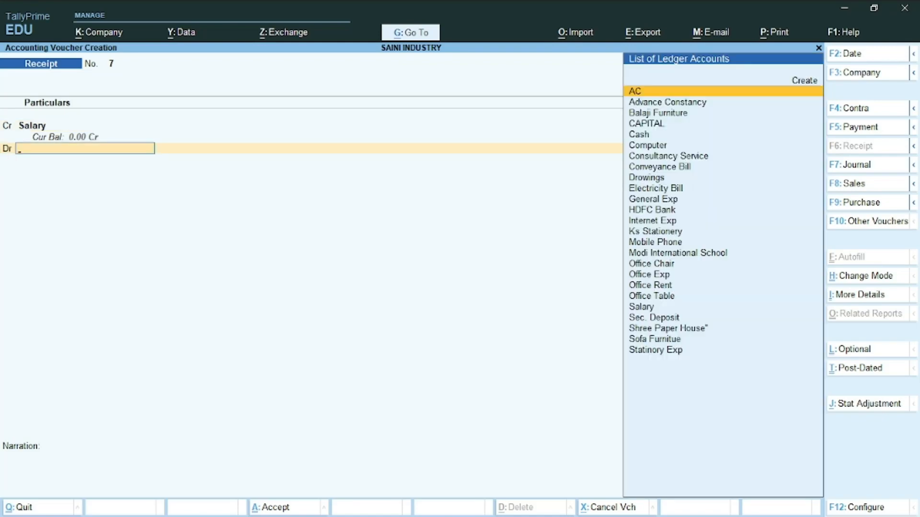
Step: Add HDFC Bank as the offsetting ledger for the salary, and save the entry as a payment voucher instead of a receipt
text(h)
key(Return)
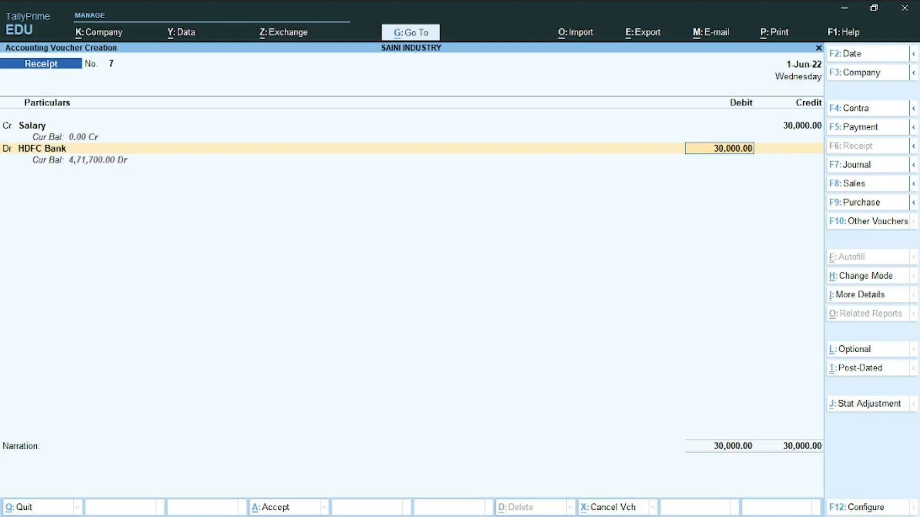
click(877, 125)
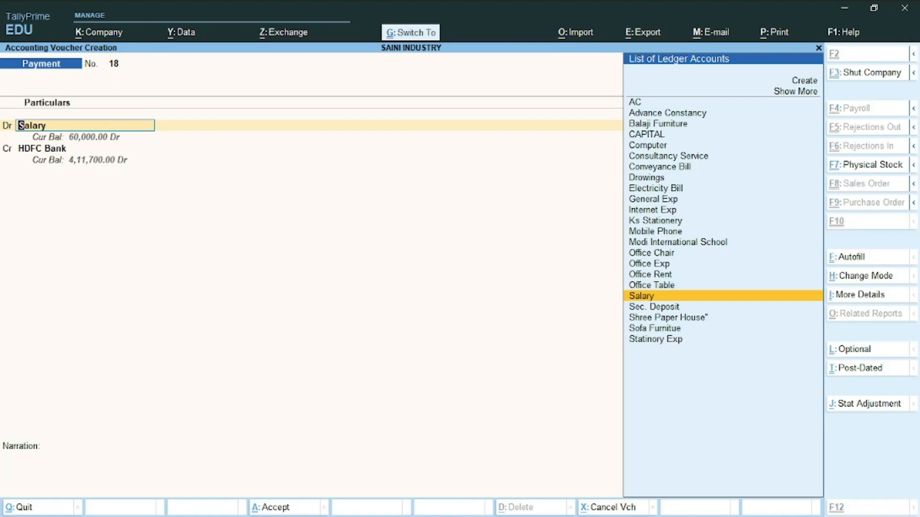
key(ctrl+a)
Step: Check the fifth transaction, the travelling expense invoice, in Word, and change the new TallyPrime voucher to a Journal
key(alt+Tab)
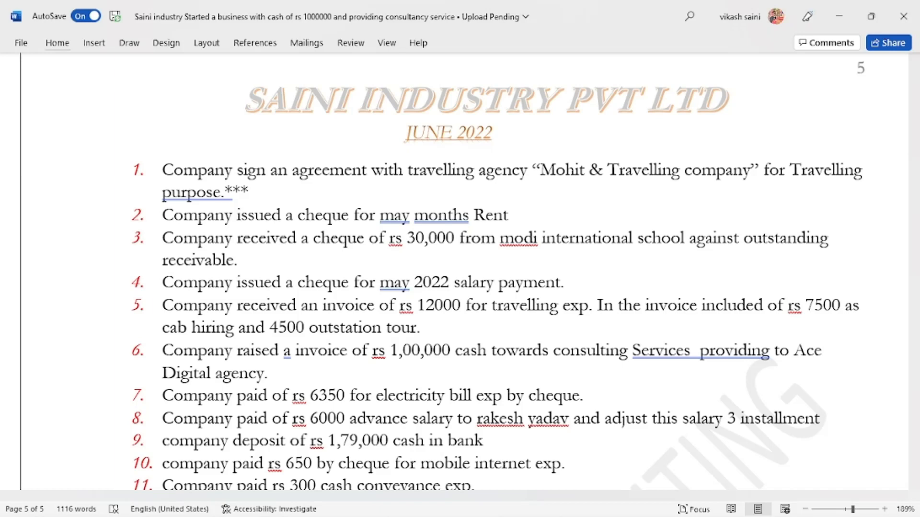
key(alt)
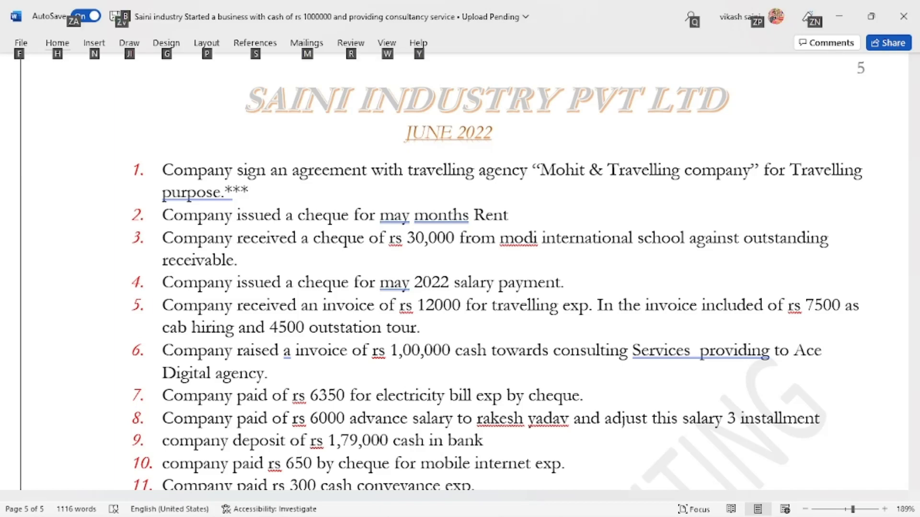
key(alt+Tab)
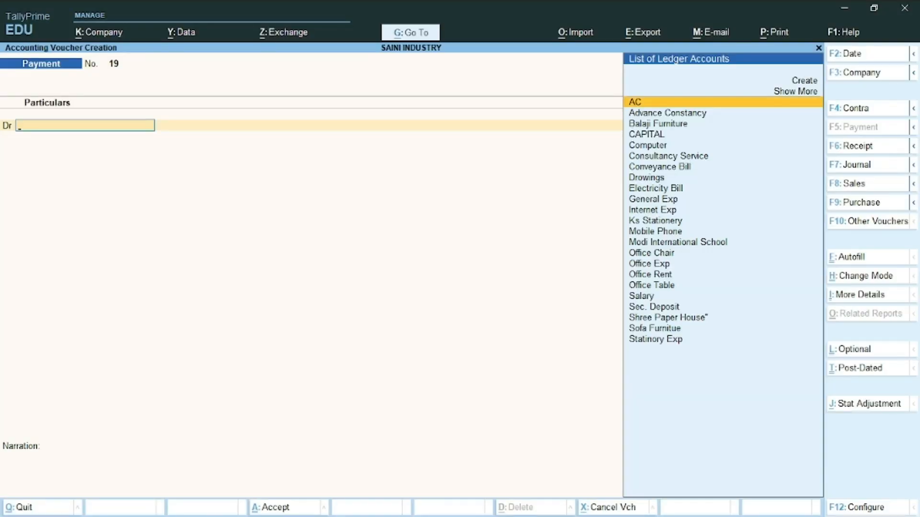
key(F7)
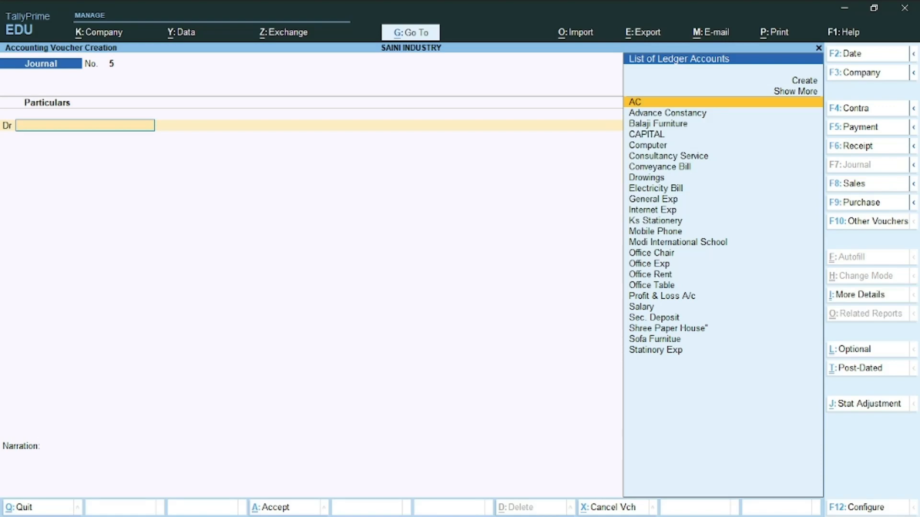
Step: Create a ledger named Cab Hiring Charge under Indirect Expenses for the journal's first debit line
text(C)
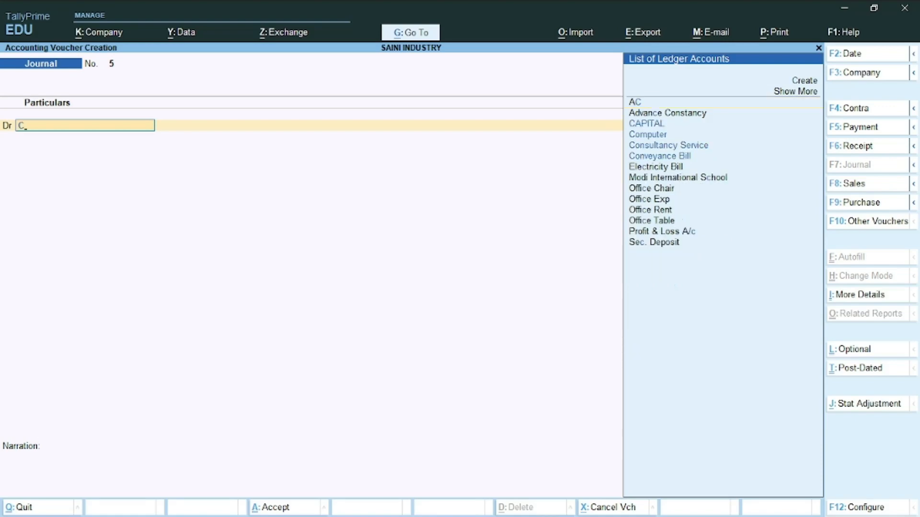
text(a)
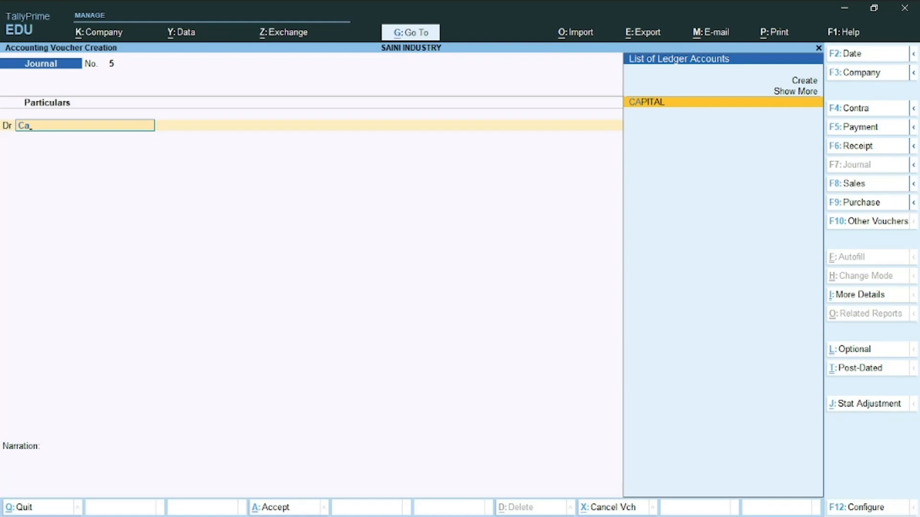
click(802, 80)
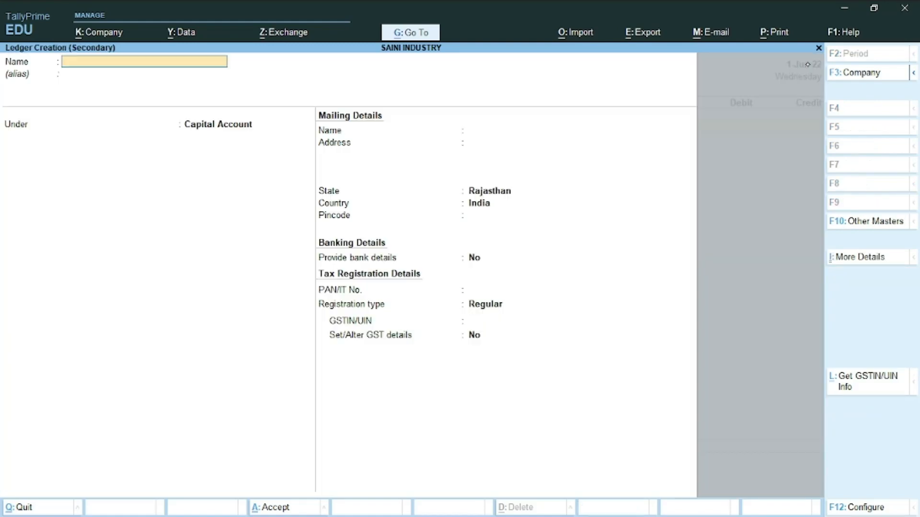
text(Cab Hiring Charge)
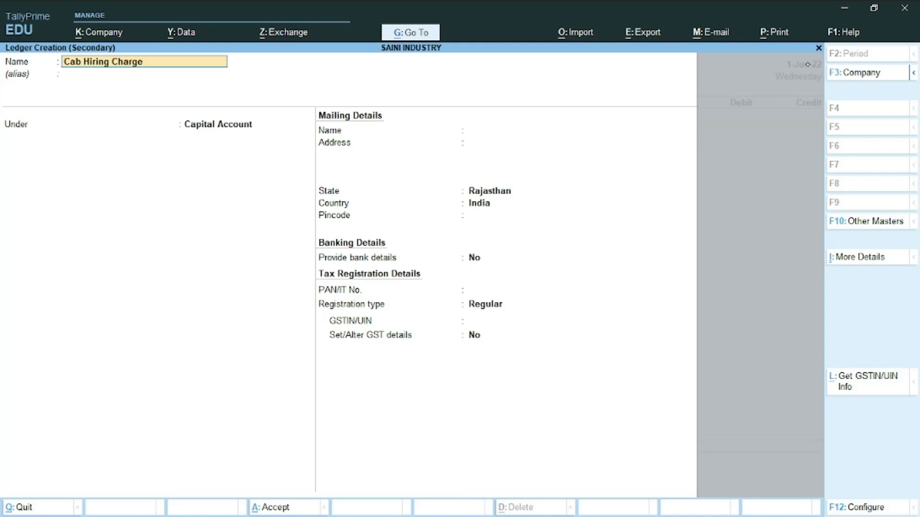
key(Return)
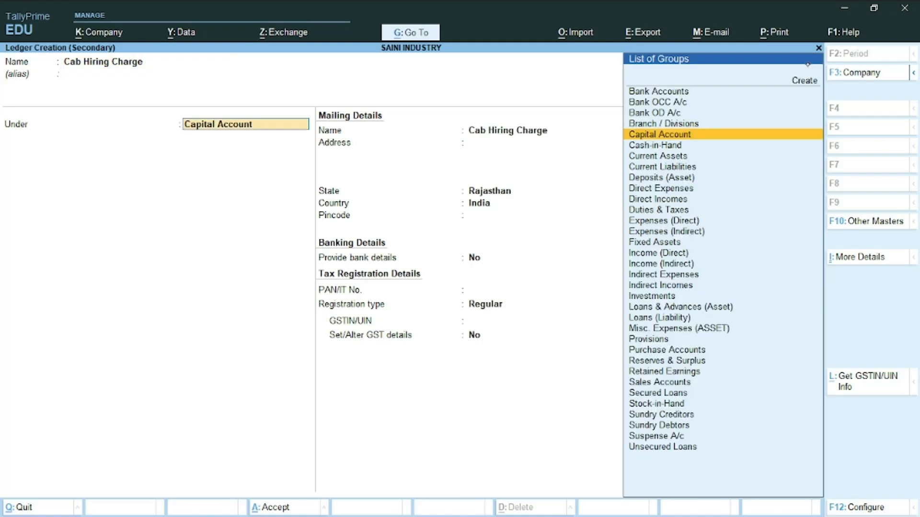
key(BackSpace)
text(Ind)
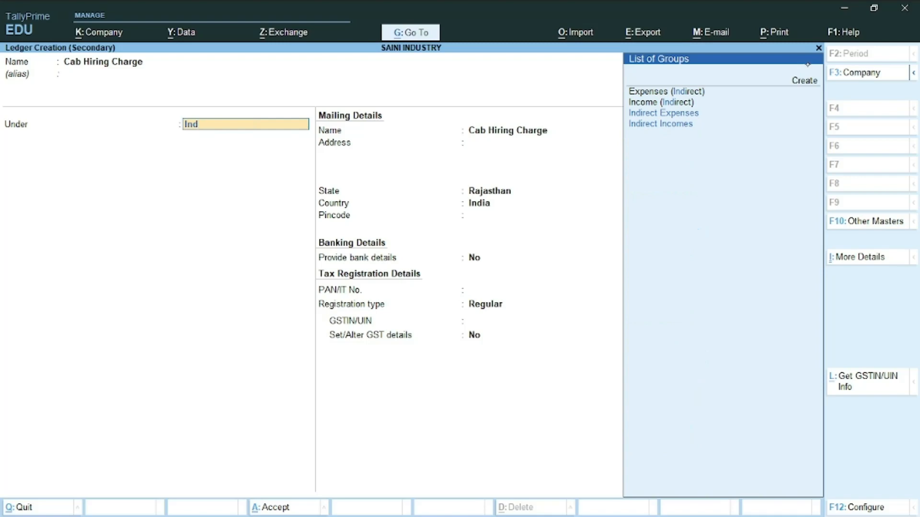
key(Down)
key(Down)
key(Up)
key(Return)
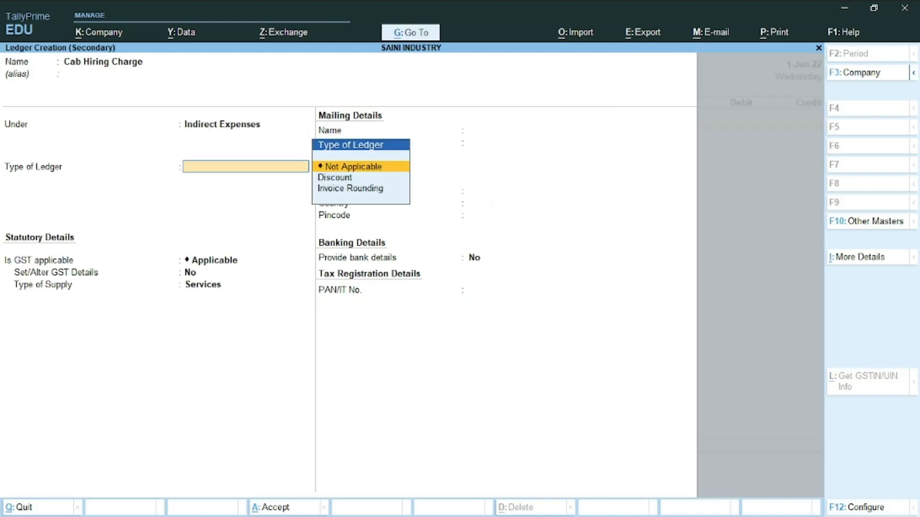
key(ctrl+a)
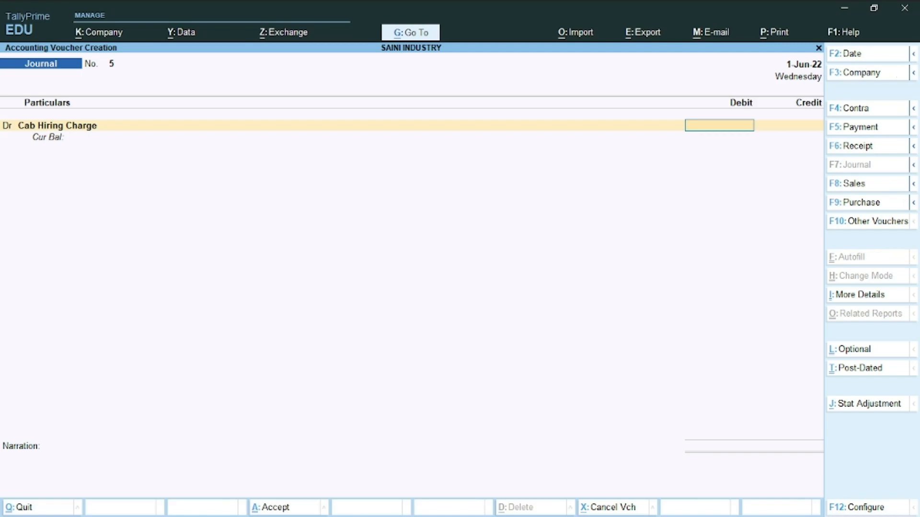
Step: Debit Cab Hiring Charge with 7,500 in the journal voucher
text(7,)
text(5)
text(00)
key(Return)
Step: Add a second debit line with a new ledger, Tour Exp, under Indirect Expenses, and debit it with 4,500
text(d)
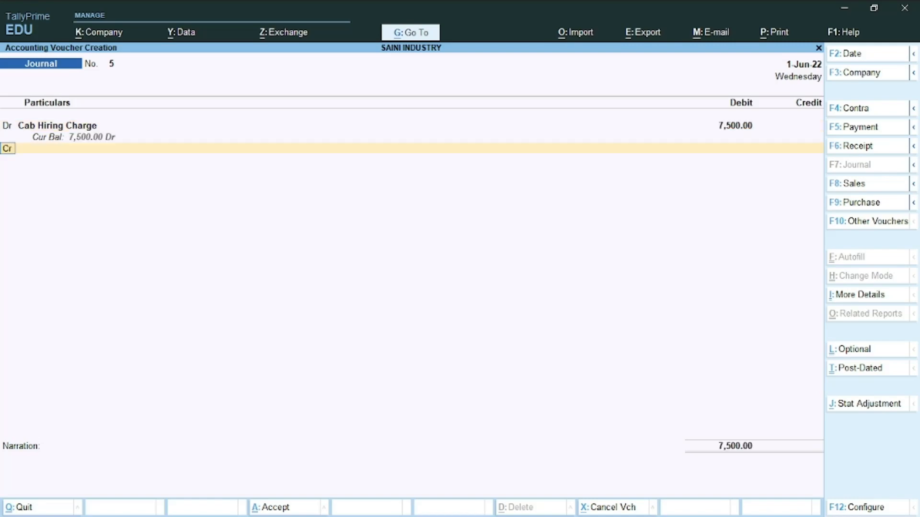
key(Return)
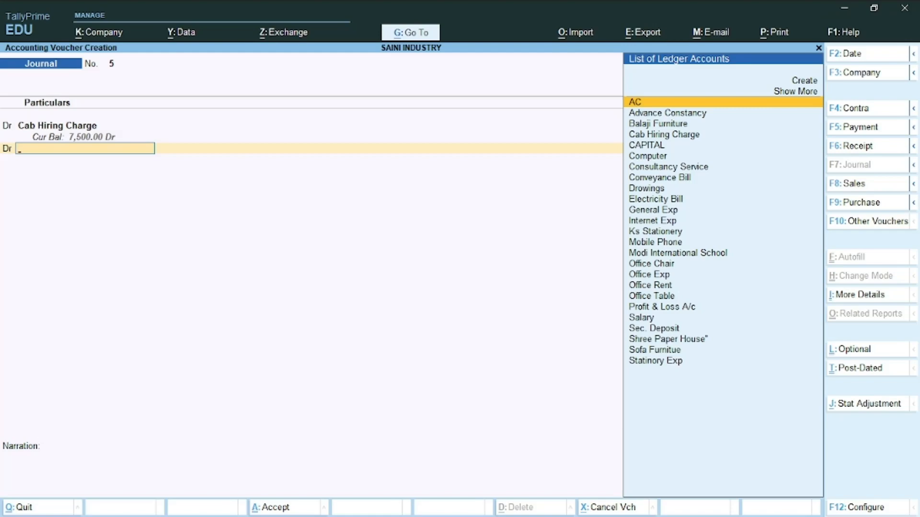
click(810, 81)
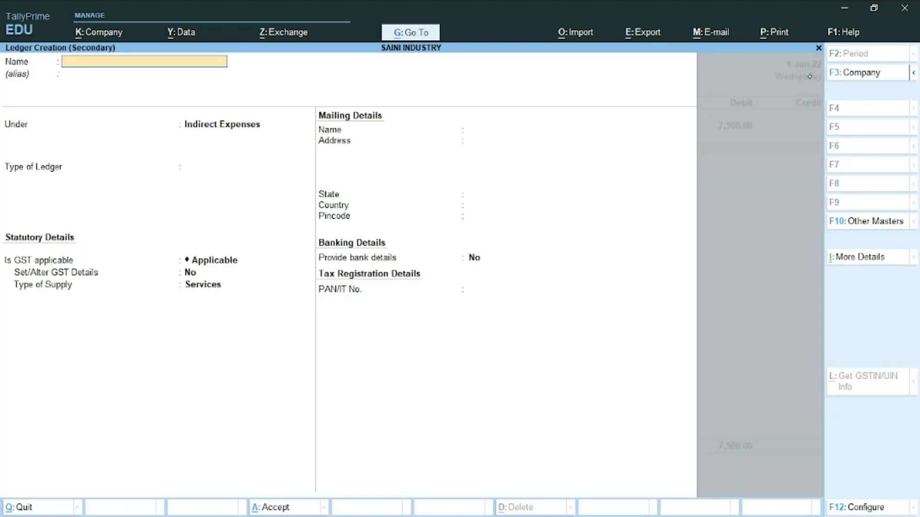
text(Tour Exp)
key(Return)
key(ctrl)
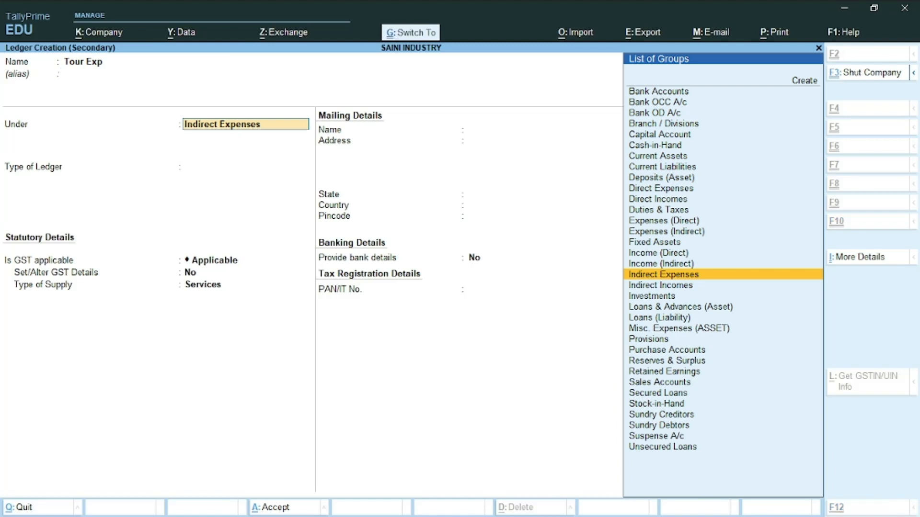
key(ctrl+a)
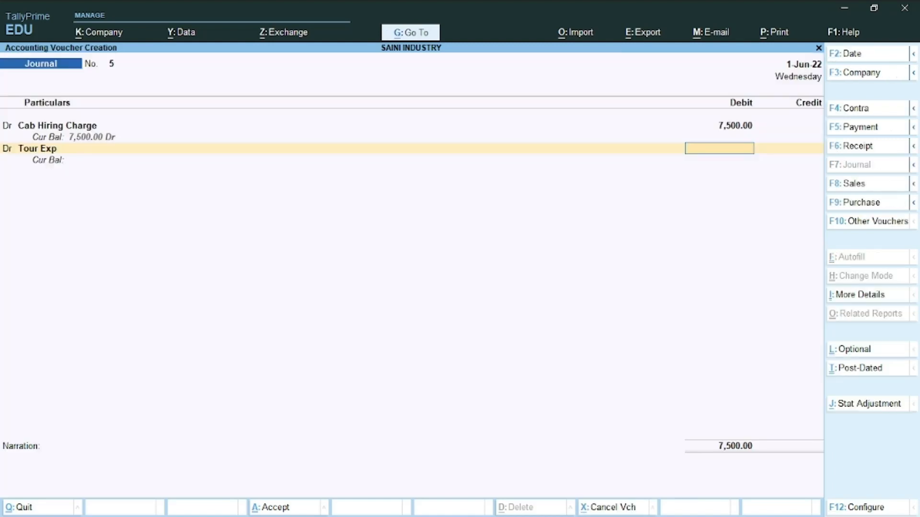
text(4500)
key(Return)
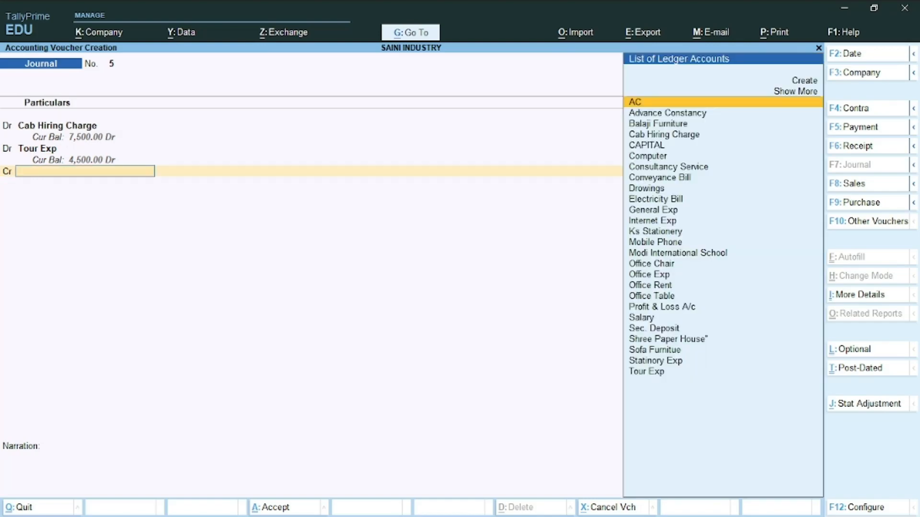
Step: In Word, bracket and underline the travelling company's name in item 1 by ink, and underline "travelling" and "the invoice included" in item 5
key(alt+Tab)
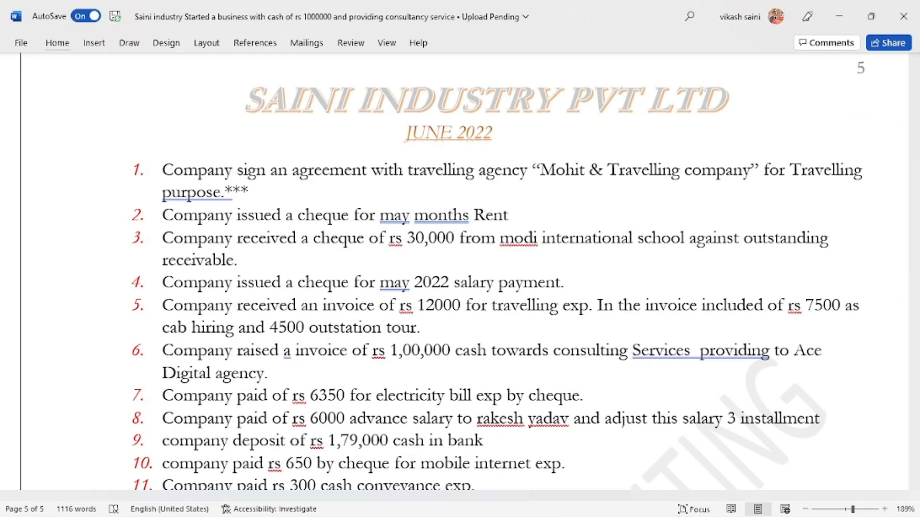
mouse_move(618, 315)
mouse_down()
mouse_move(718, 325)
mouse_move(745, 314)
mouse_up()
drag(564, 136, 570, 207)
drag(749, 112, 731, 211)
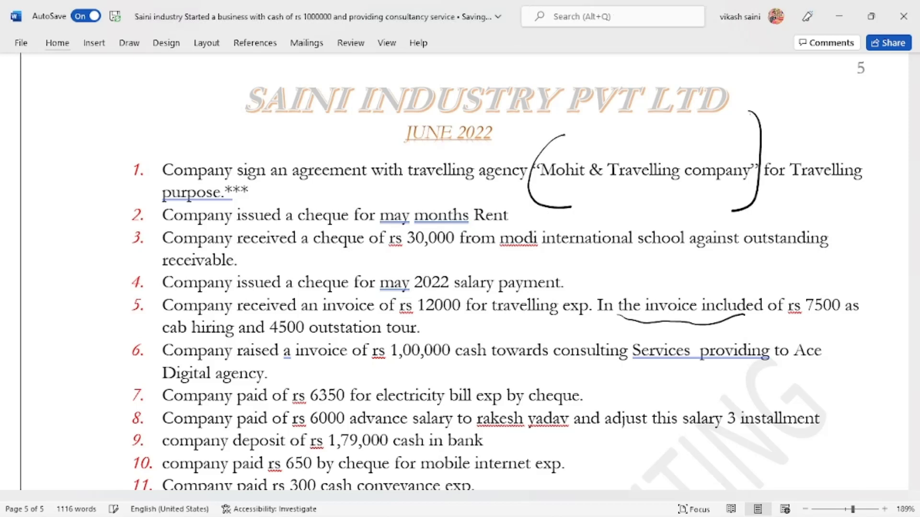
drag(565, 193, 752, 200)
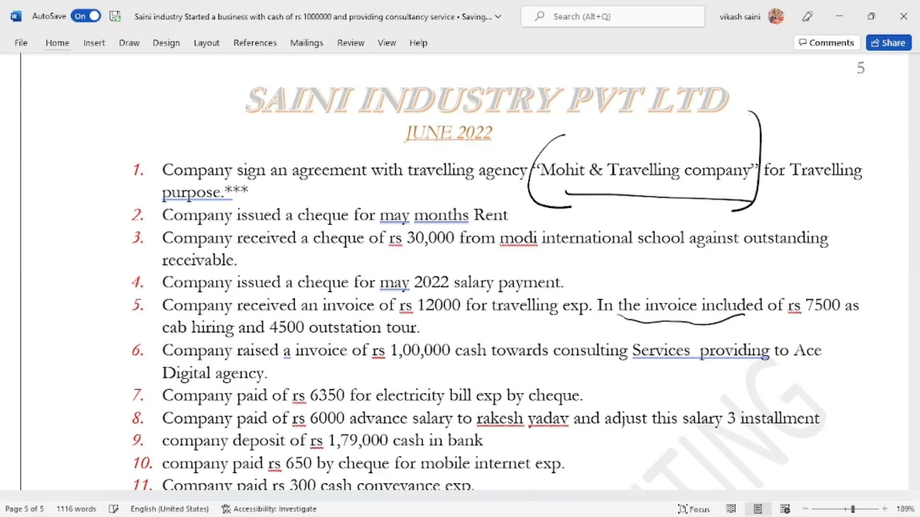
drag(493, 316, 574, 317)
Step: Back in TallyPrime, start a new ledger for the journal's credit line and name it Mohit & Travelling Comp
key(alt+Tab)
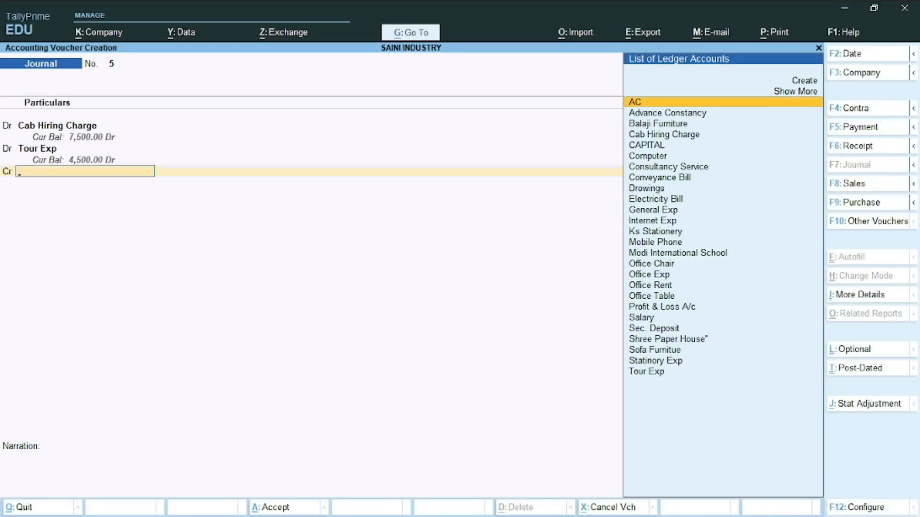
key(alt+c)
text(Mo)
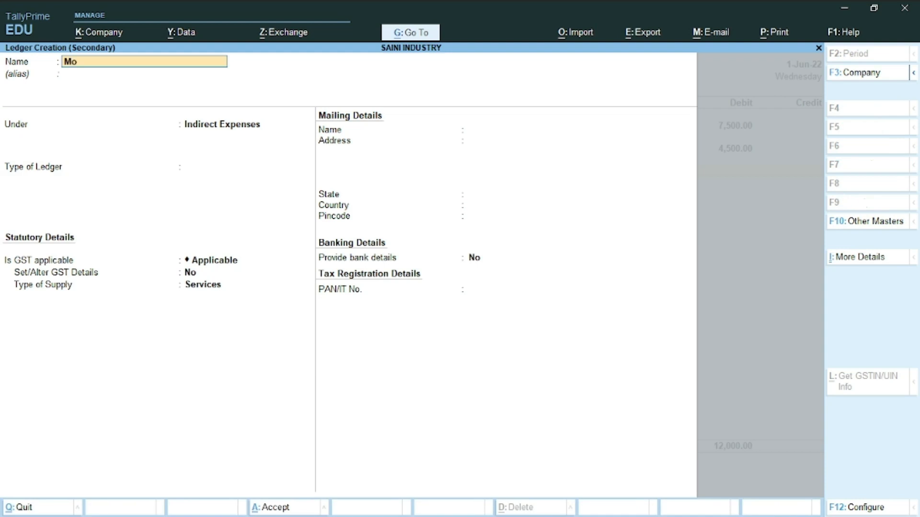
text(j)
key(BackSpace)
text(hit & Travelling Com)
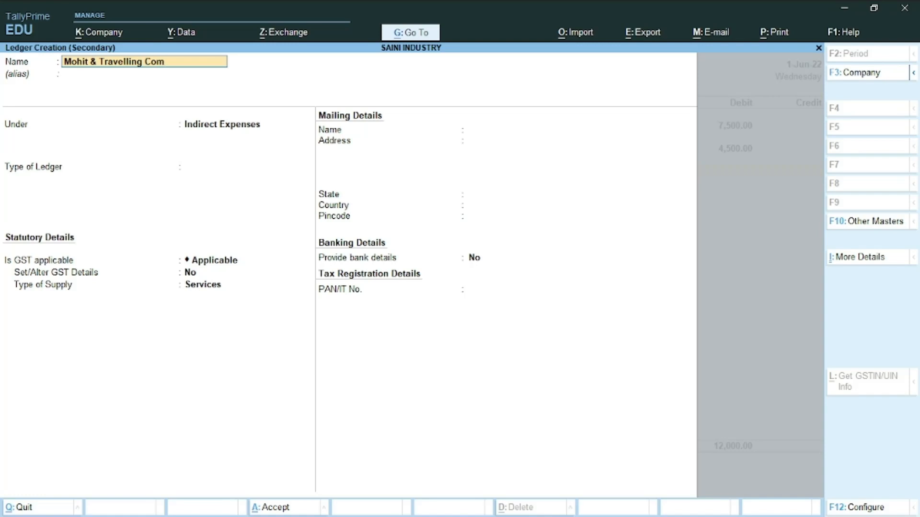
text(p.)
key(Return)
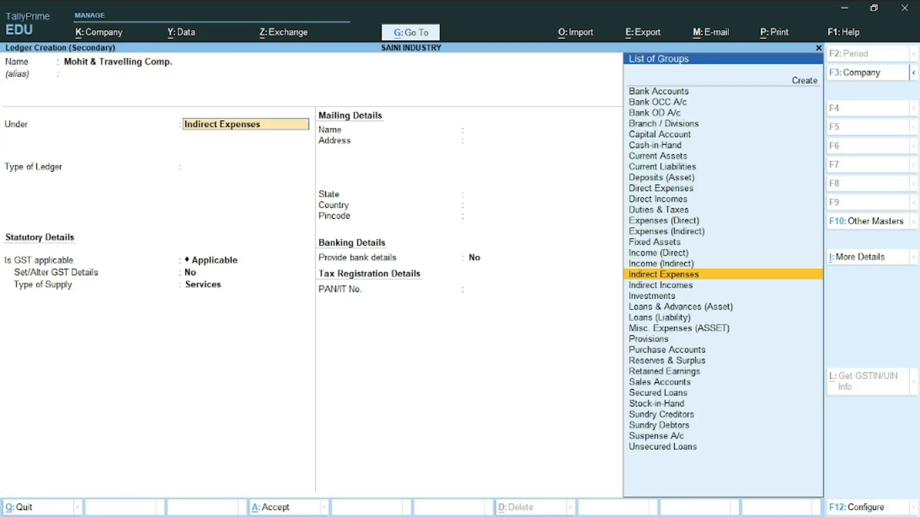
Step: Place the Mohit & Travelling Comp. ledger under Sundry Creditors, save it, and save the journal with its 12,000 credit
text(Su)
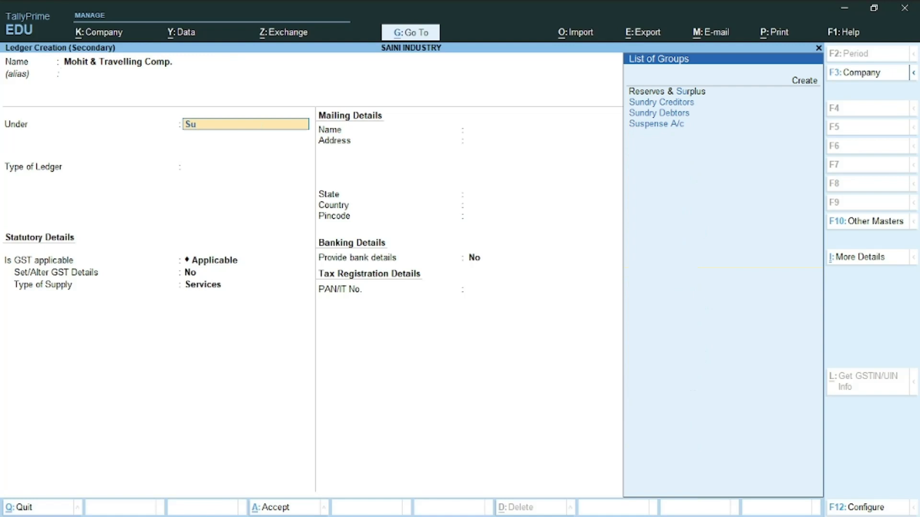
key(Down)
key(Up)
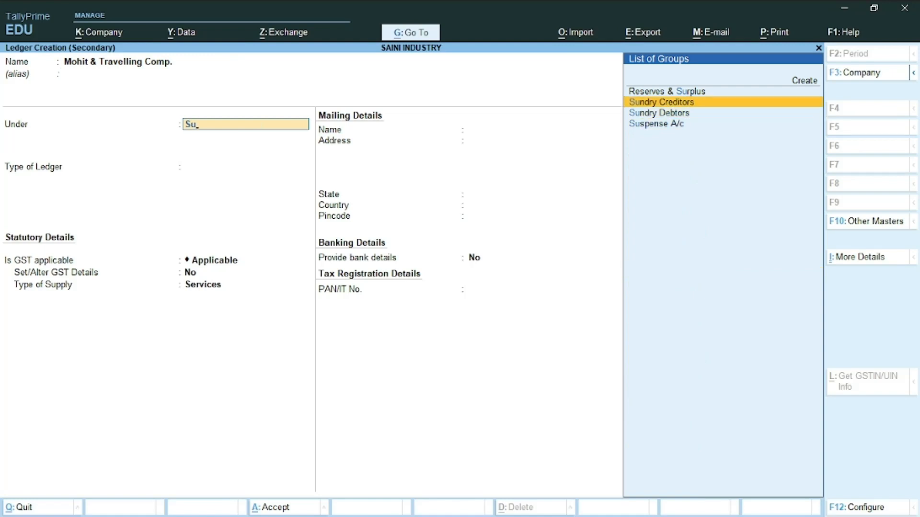
key(Return)
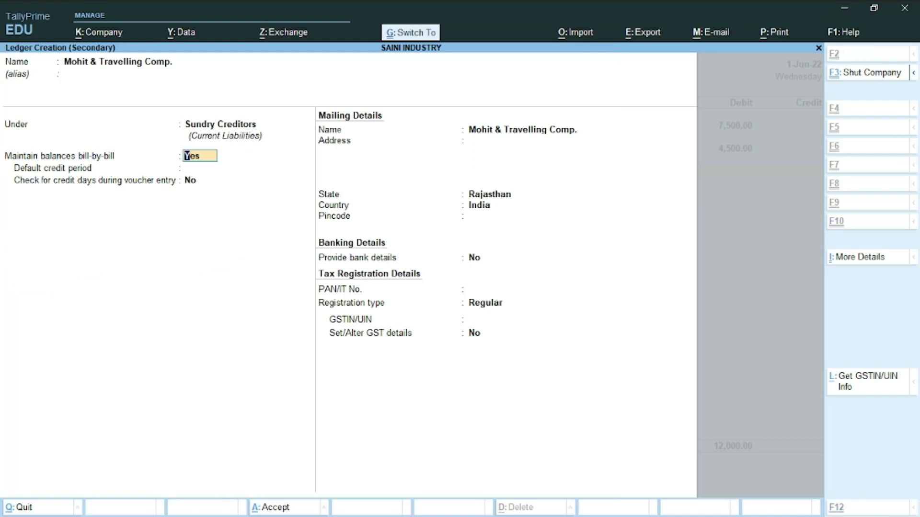
key(ctrl+a)
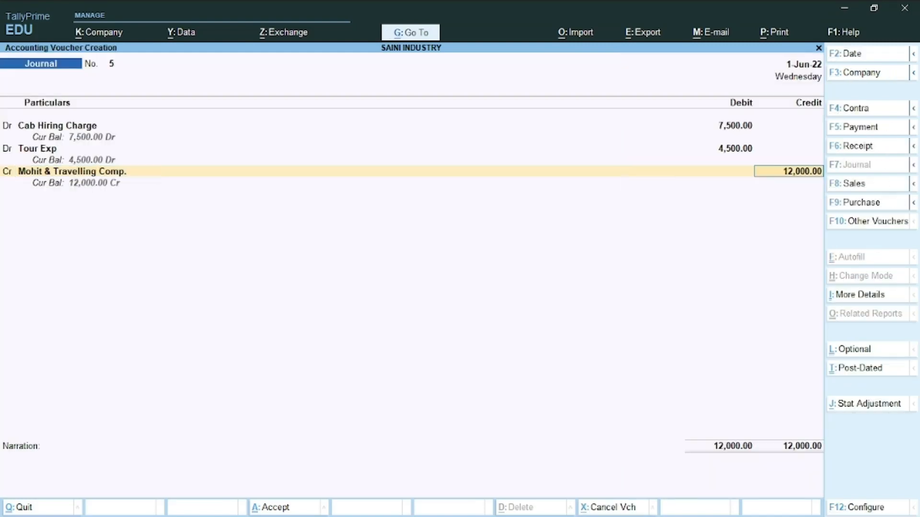
key(ctrl)
key(ctrl+a)
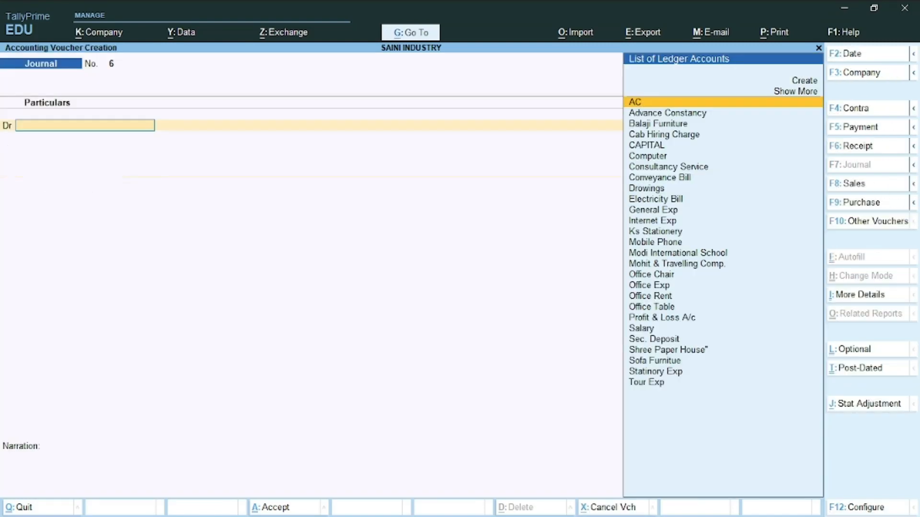
Step: Check item 6 in Word, and back in TallyPrime start a new ledger named Ace Digital Agency for the journal's debit line
key(alt+Tab)
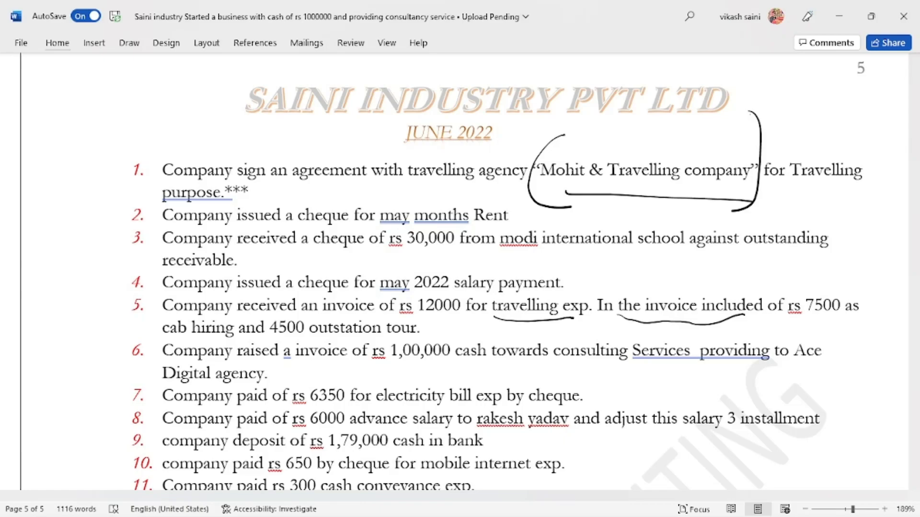
key(alt+Tab)
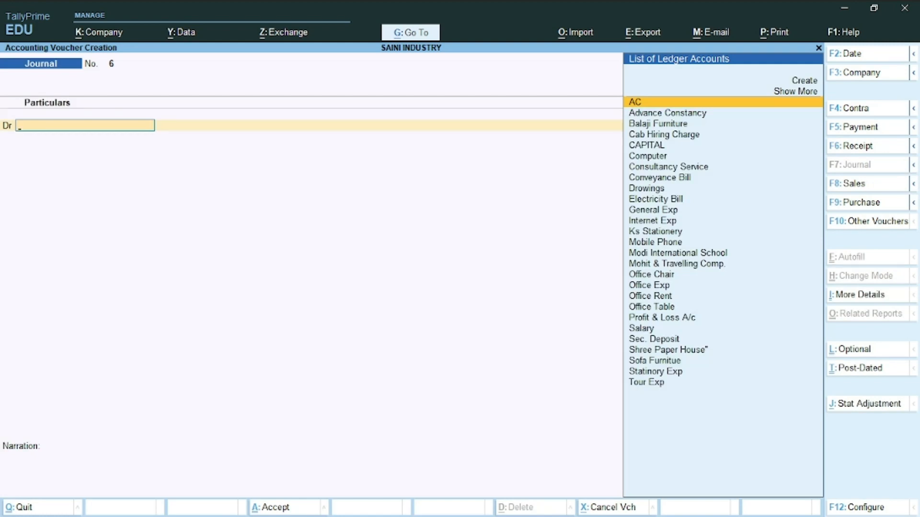
key(alt)
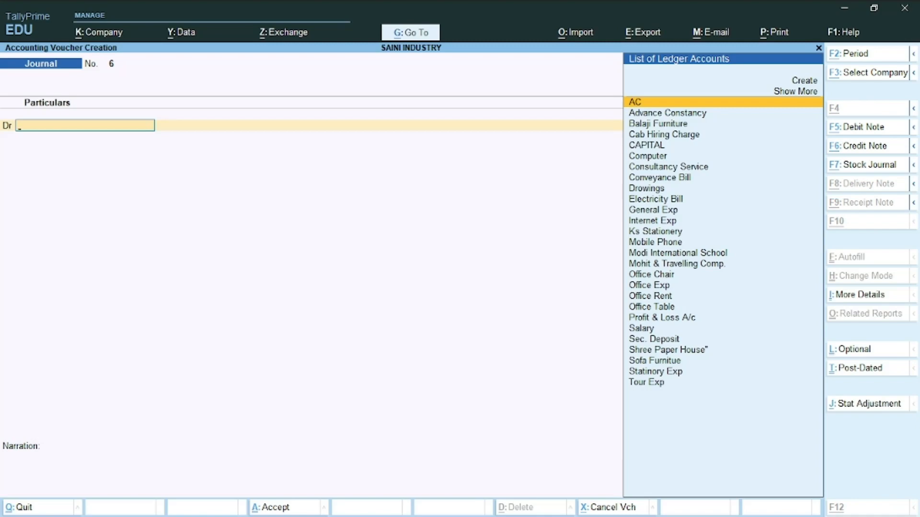
key(alt+c)
text(Ac)
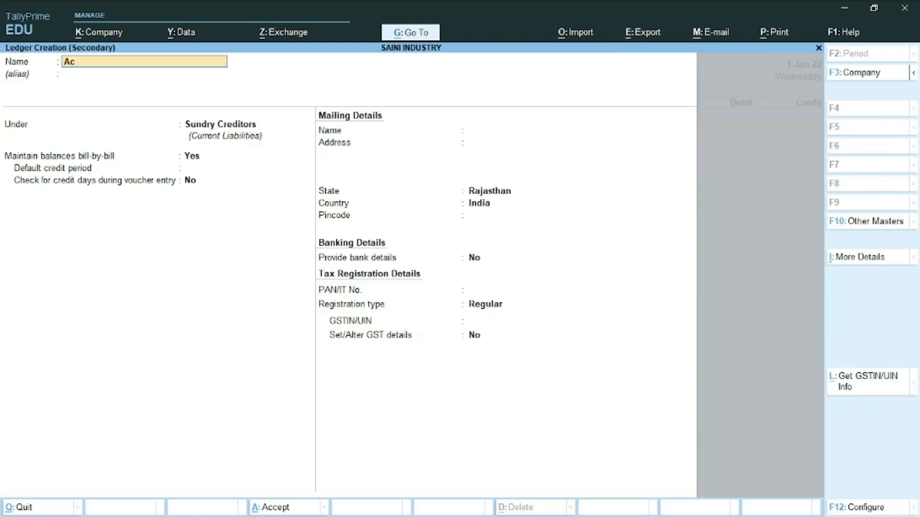
text(e Digital Agency)
key(Return)
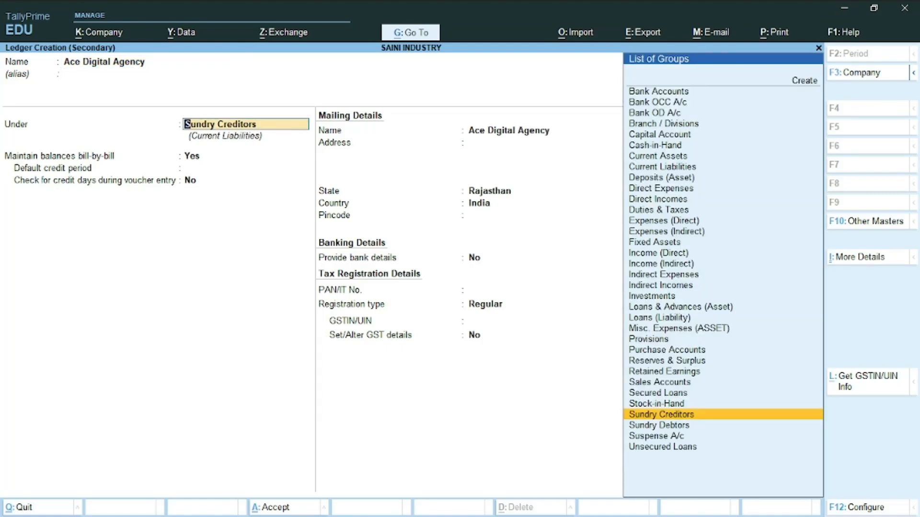
Step: Place the Ace Digital Agency ledger under Sundry Debtors, leave the credit period blank, and save it
key(Down)
key(Return)
key(Return)
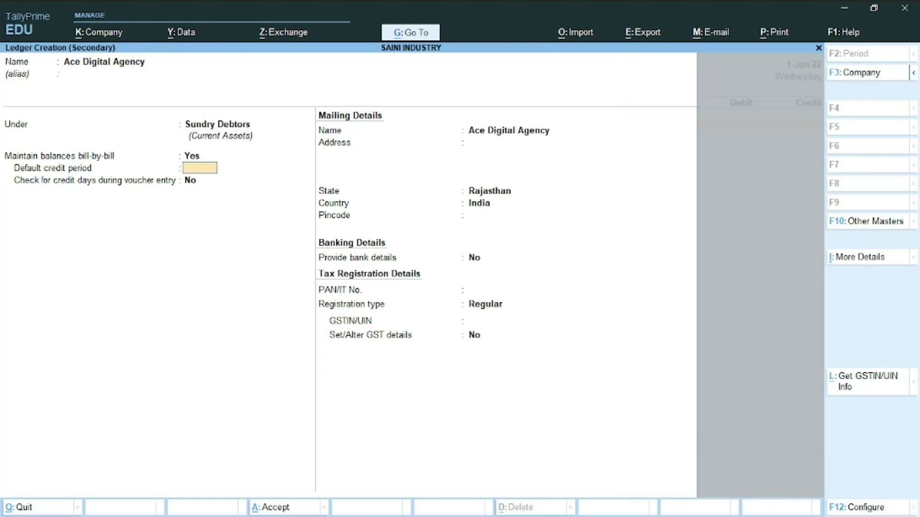
key(Return)
key(Return)
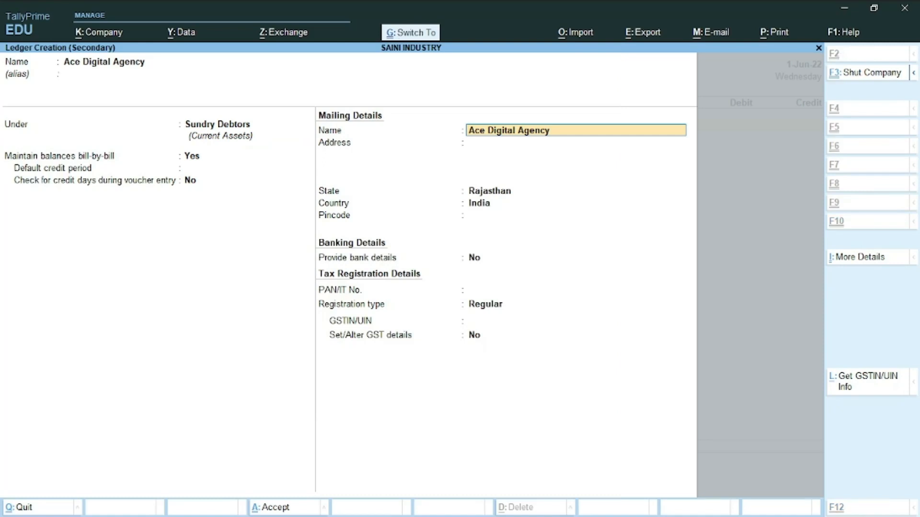
key(ctrl+a)
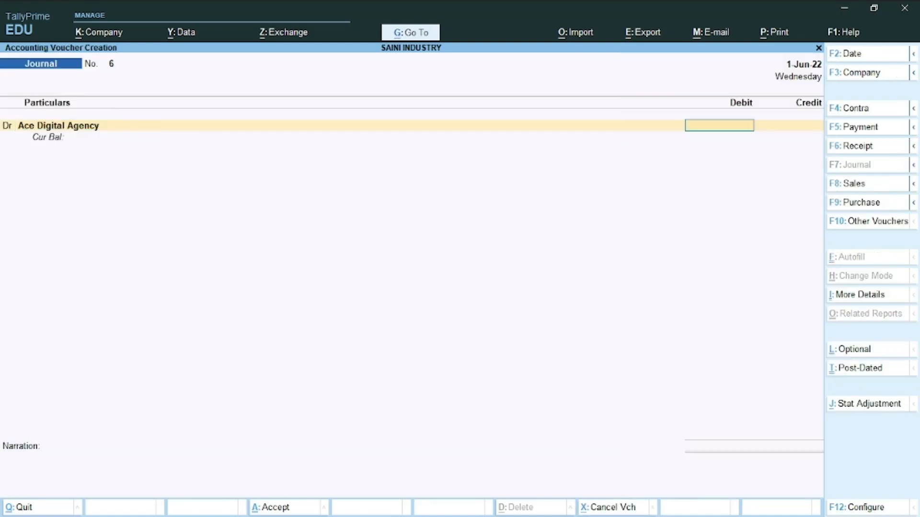
Step: Debit Ace Digital Agency with 1,00,000 in the journal, allocated On Account
text(1,)
text(00,000)
key(Return)
key(Return)
key(Return)
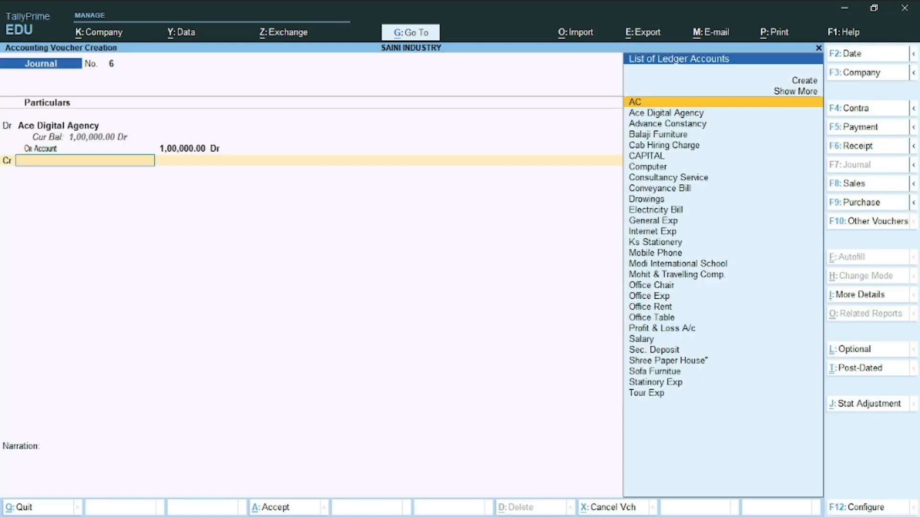
Step: Credit Consultancy Service with 1,00,000 and save the journal voucher
text(Co)
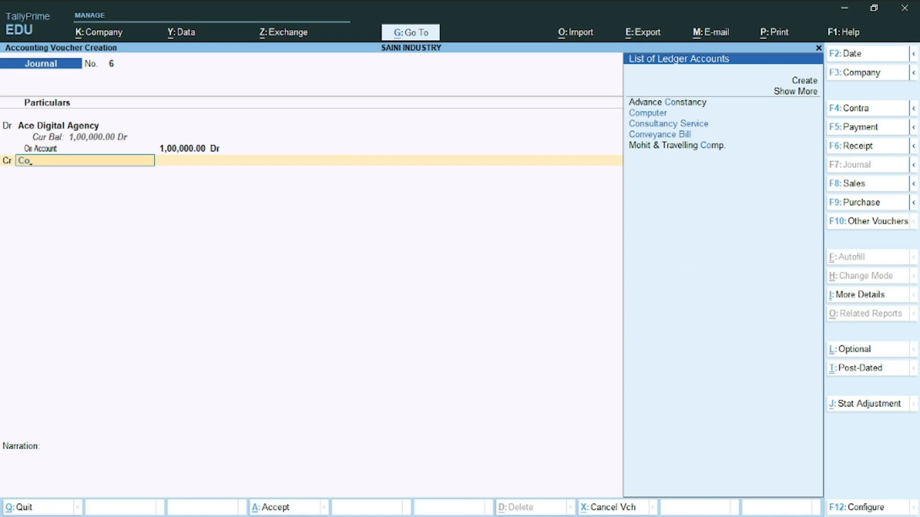
key(Down)
key(Down)
key(Return)
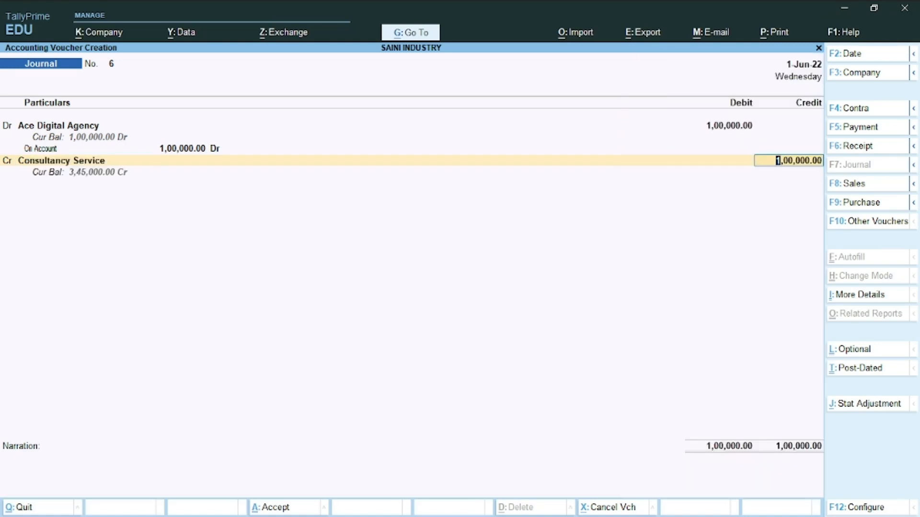
key(ctrl)
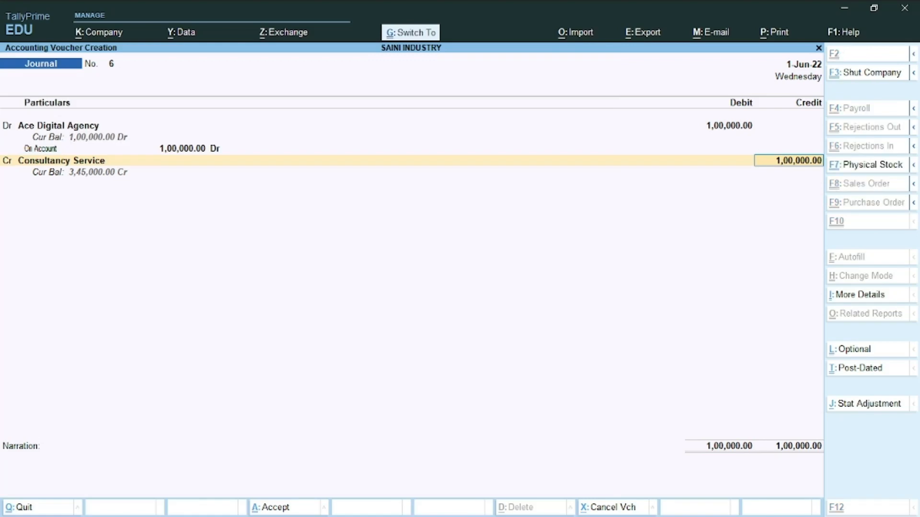
key(ctrl+a)
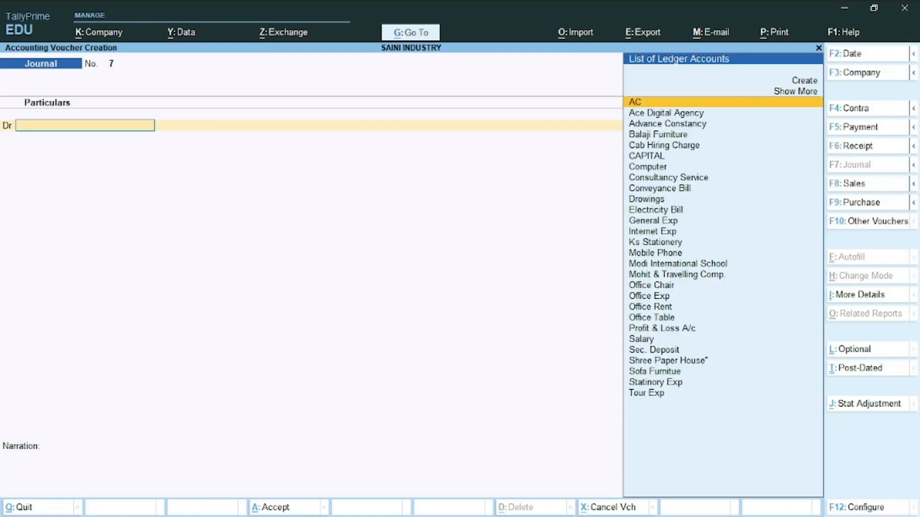
Step: Check item 7 in Word, and in TallyPrime switch to a payment voucher with Electricity Bill as the debit ledger
key(alt+Tab)
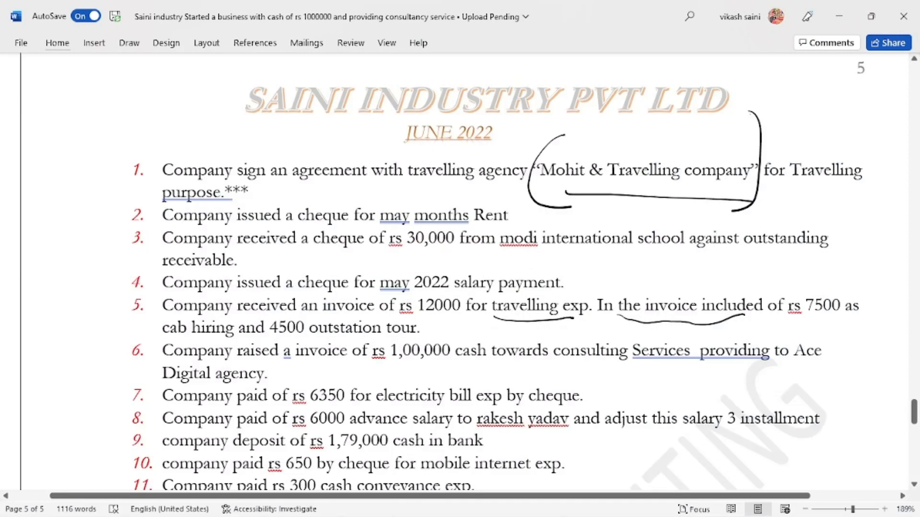
scroll(470, 272, down, 5)
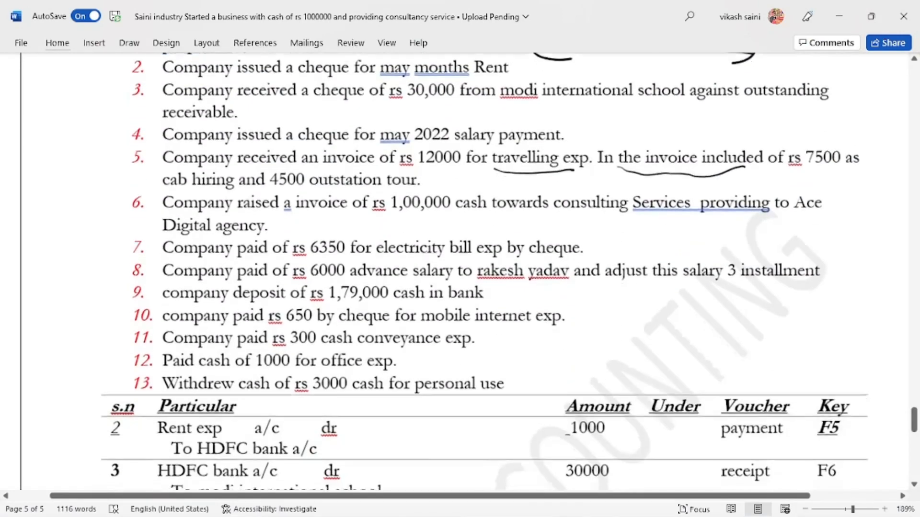
scroll(470, 272, down, 2)
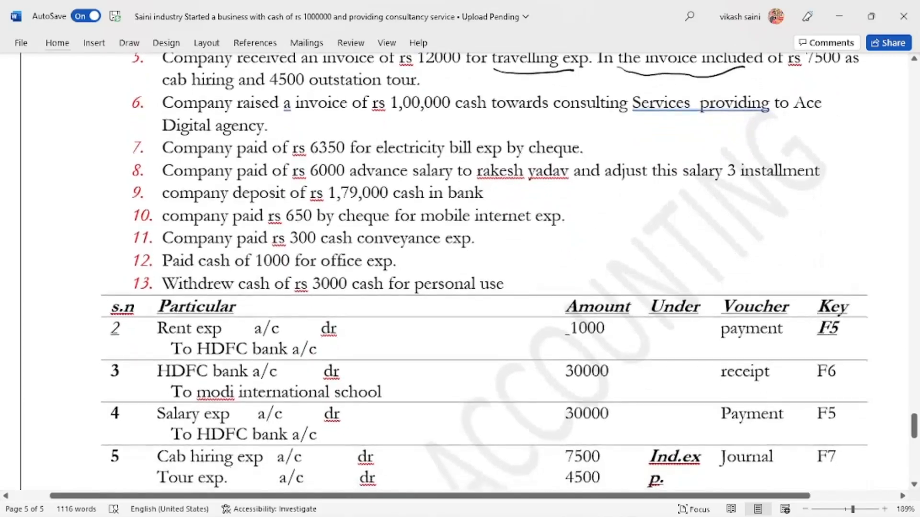
key(alt+Tab)
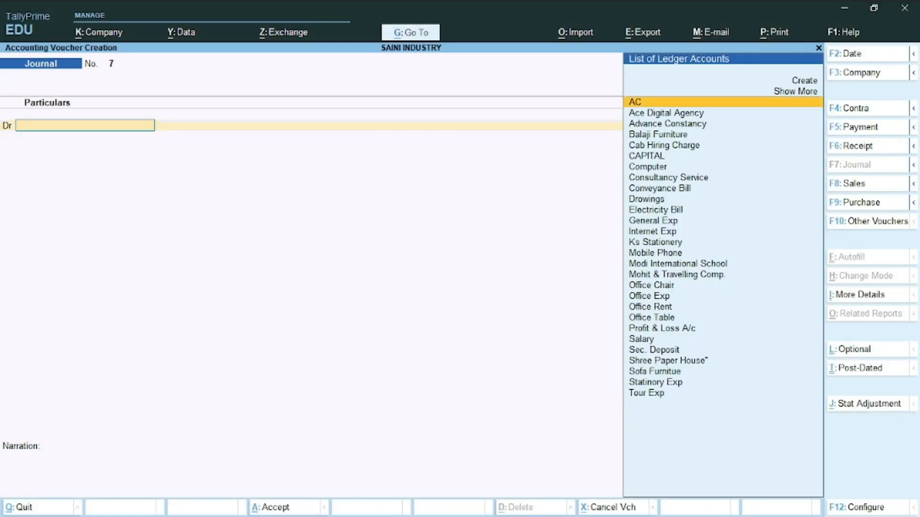
click(886, 127)
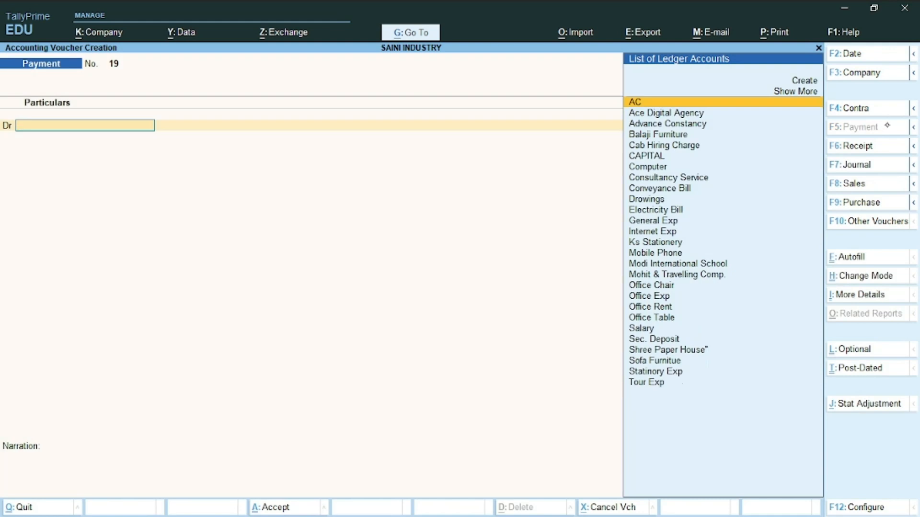
text(El)
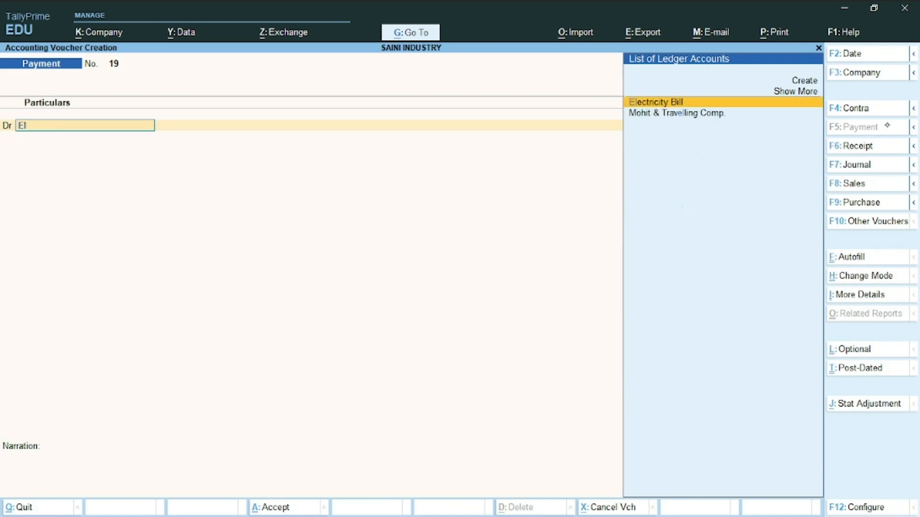
key(Return)
Step: Recheck the electricity bill amount in Word, debit 6,350 against HDFC Bank in TallyPrime, and save the payment voucher
key(alt+Tab)
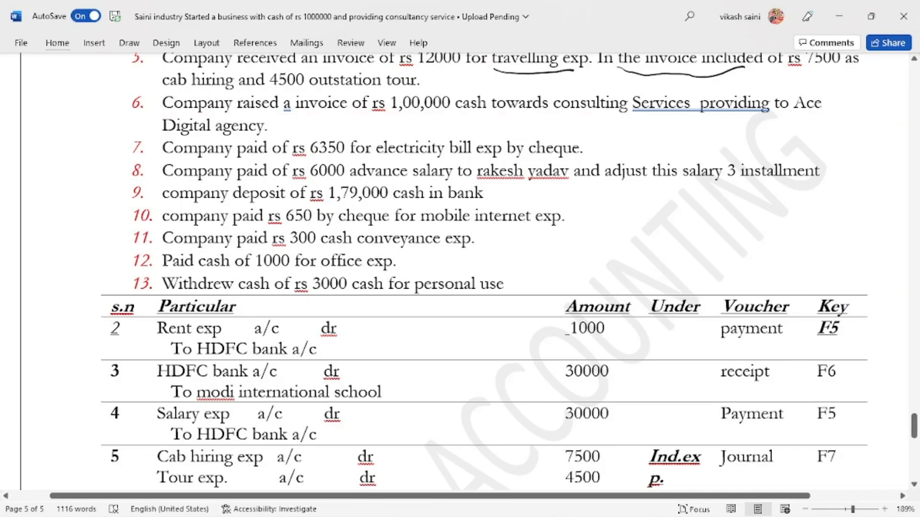
key(alt+Tab)
text(6)
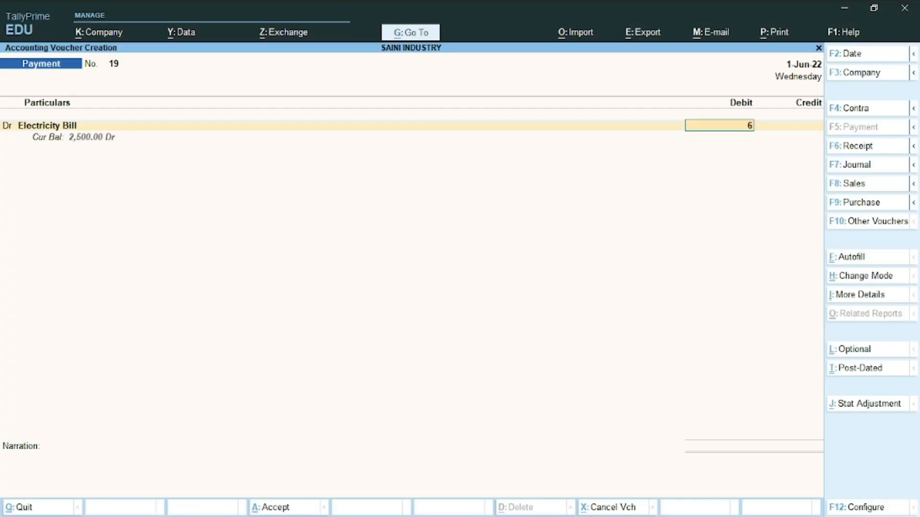
text(350)
key(Return)
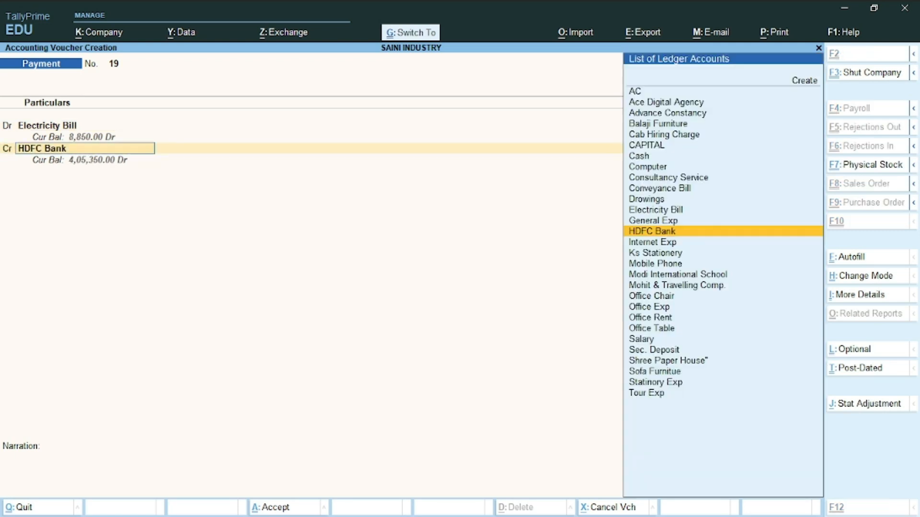
key(ctrl+a)
Step: Check item 8 in Word, and in TallyPrime start a new ledger named Adavance Salary for the payment's debit line
key(alt+Tab)
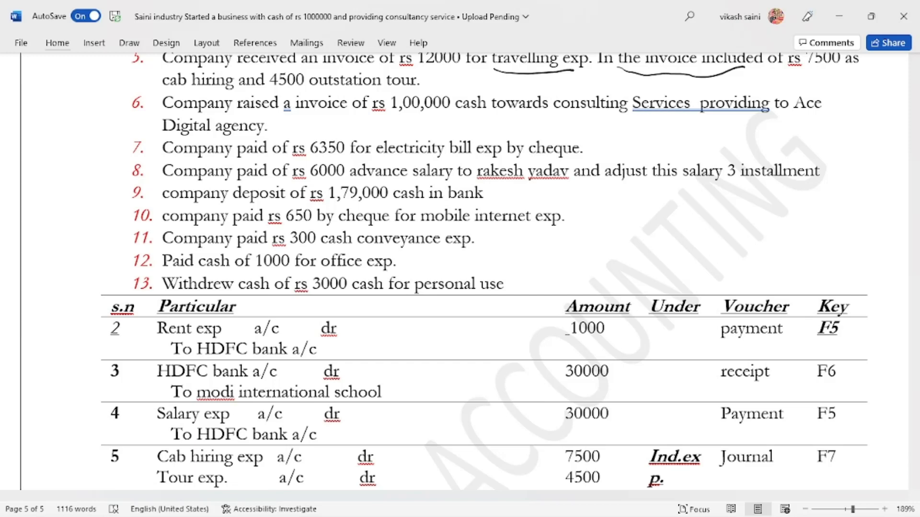
key(alt+Tab)
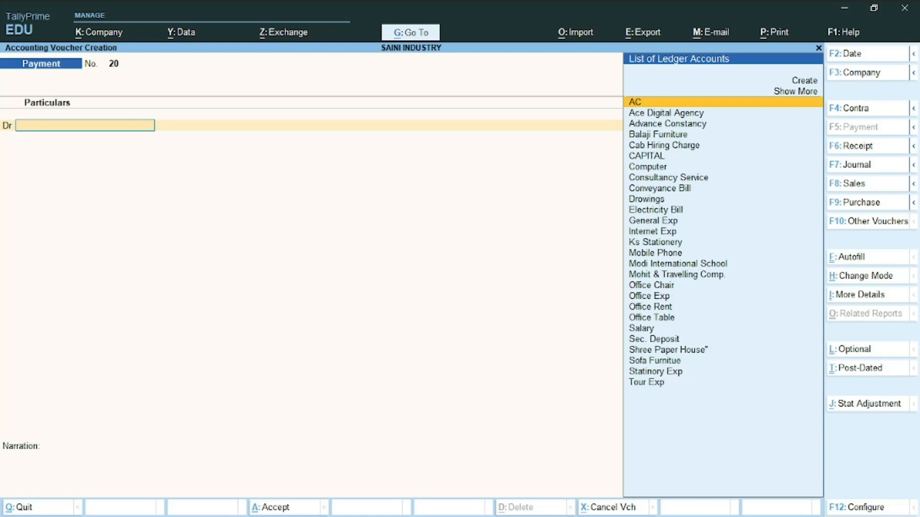
key(Up)
key(Up)
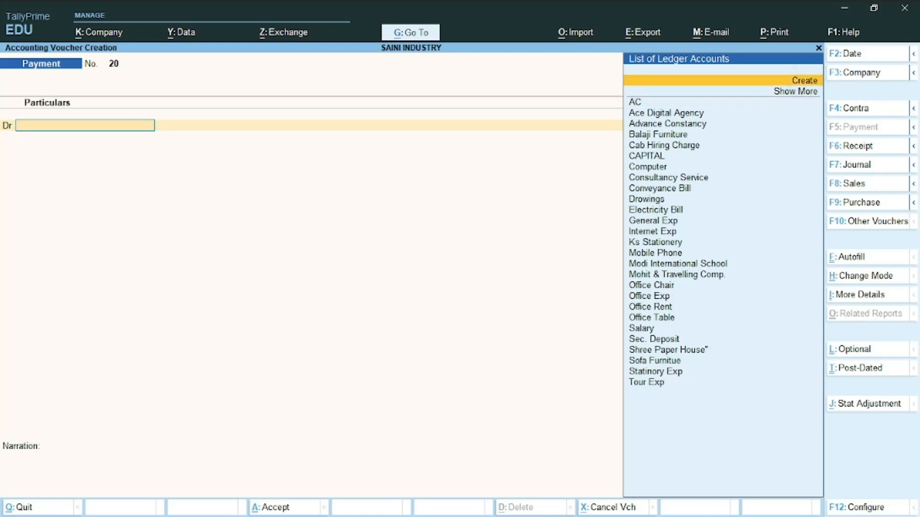
key(Return)
text(A)
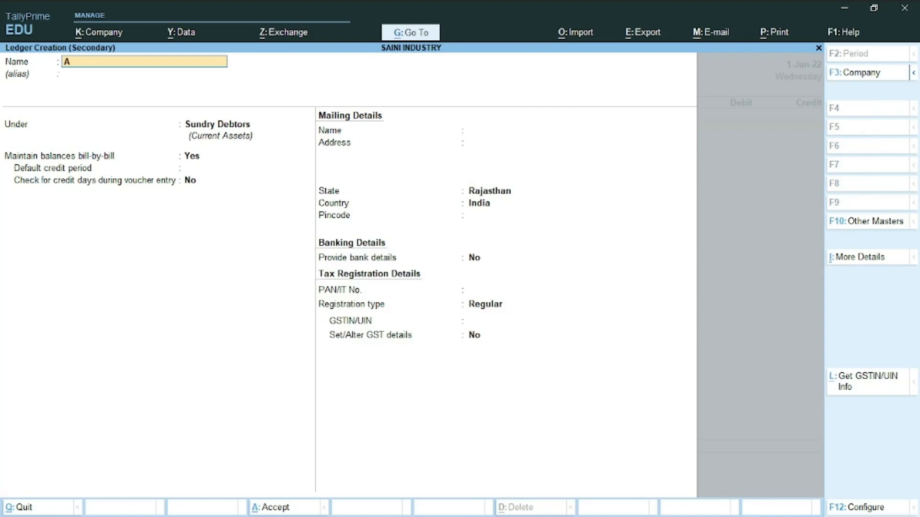
text(davance Salary)
key(Return)
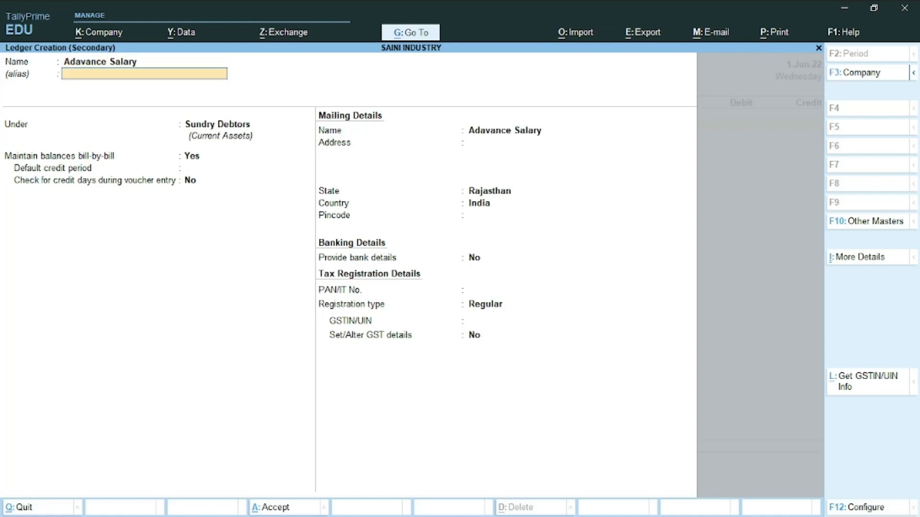
Step: Place the Adavance Salary ledger under Loans & Advances (Asset) and save it
key(Return)
text(Lo)
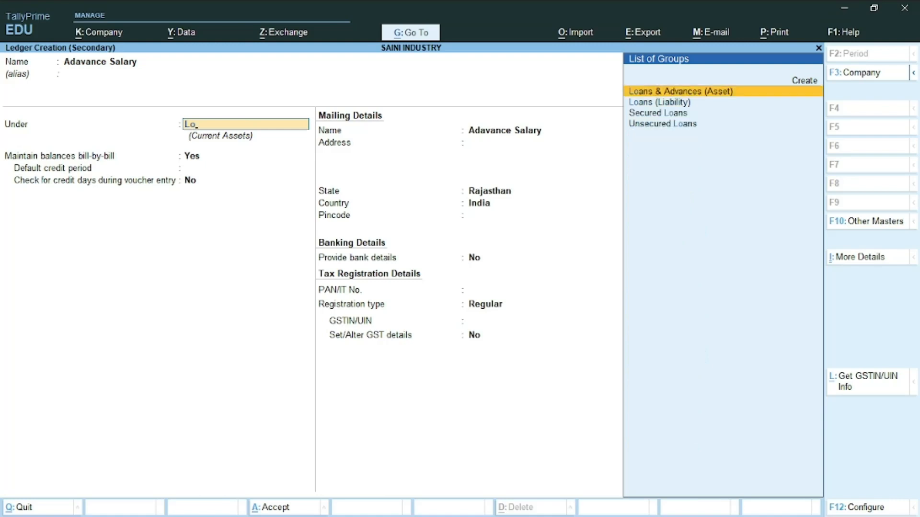
key(Return)
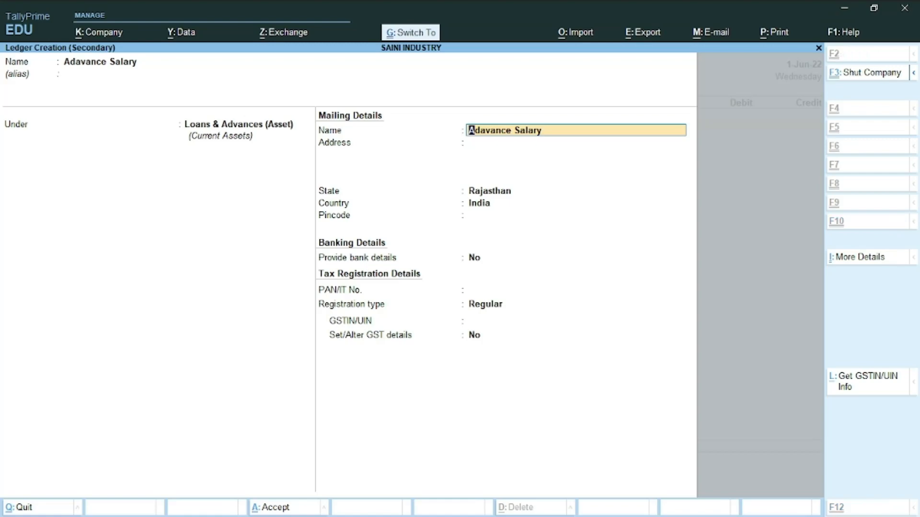
key(ctrl+a)
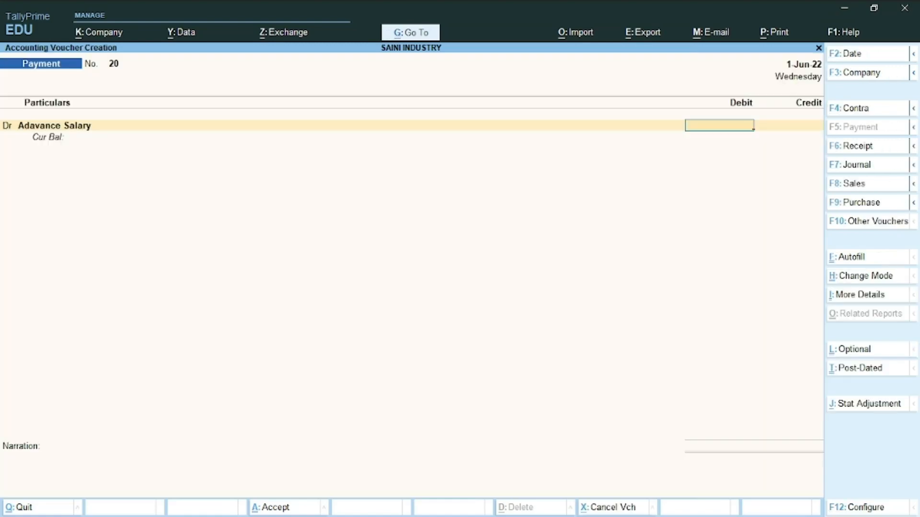
Step: Debit Adavance Salary with 6,000 in the payment voucher
text(6,)
text(000)
key(Return)
key(Return)
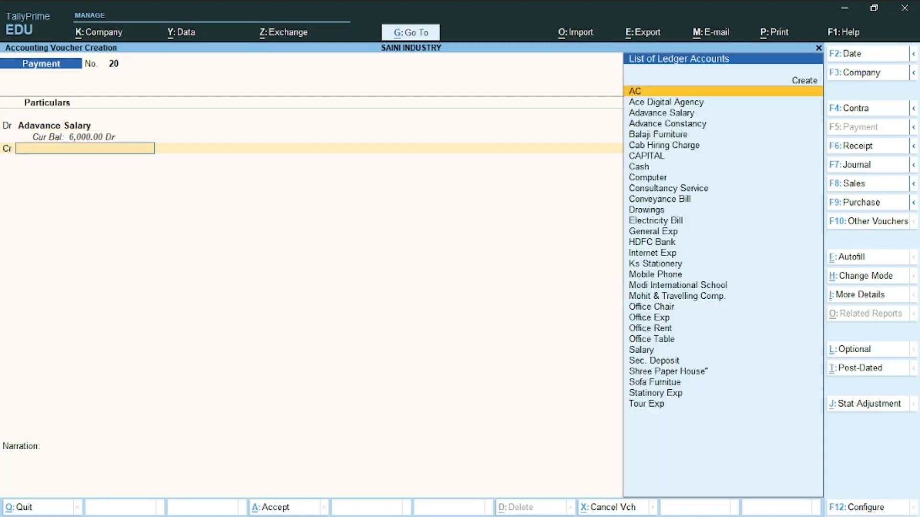
Step: Recheck item 8 in Word, credit Cash with 6,000 in TallyPrime's payment voucher, and save it
key(alt+Tab)
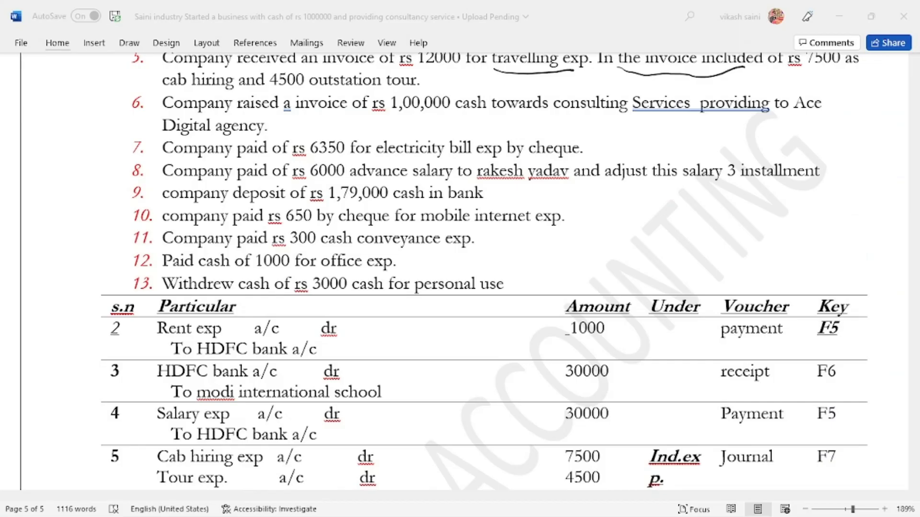
key(alt+Tab)
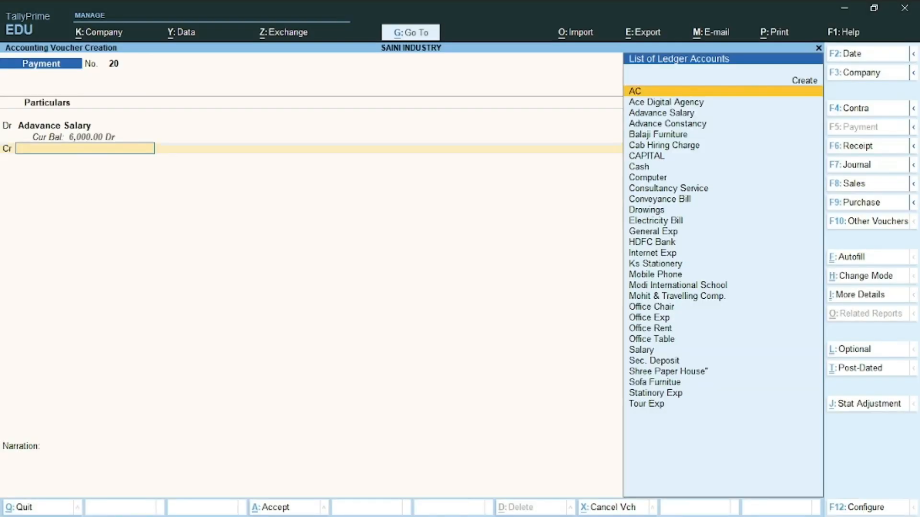
text(Ca)
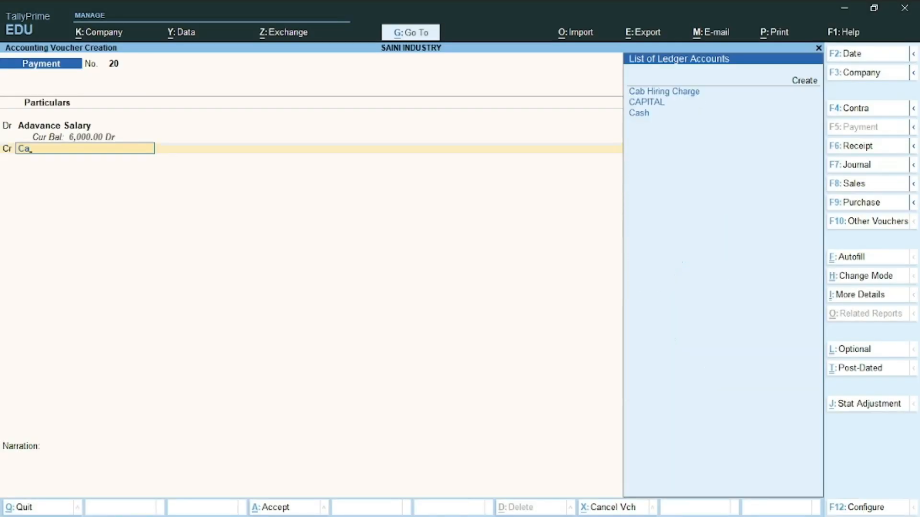
key(Down)
key(Down)
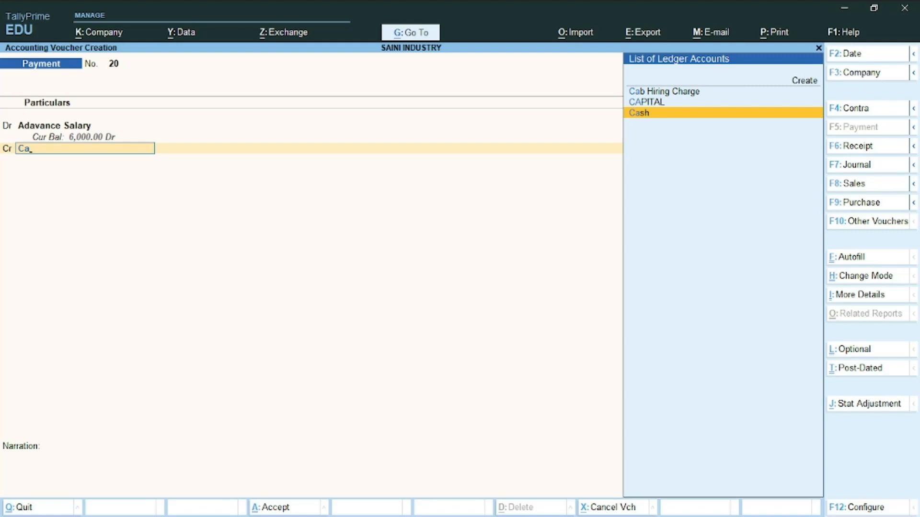
key(Return)
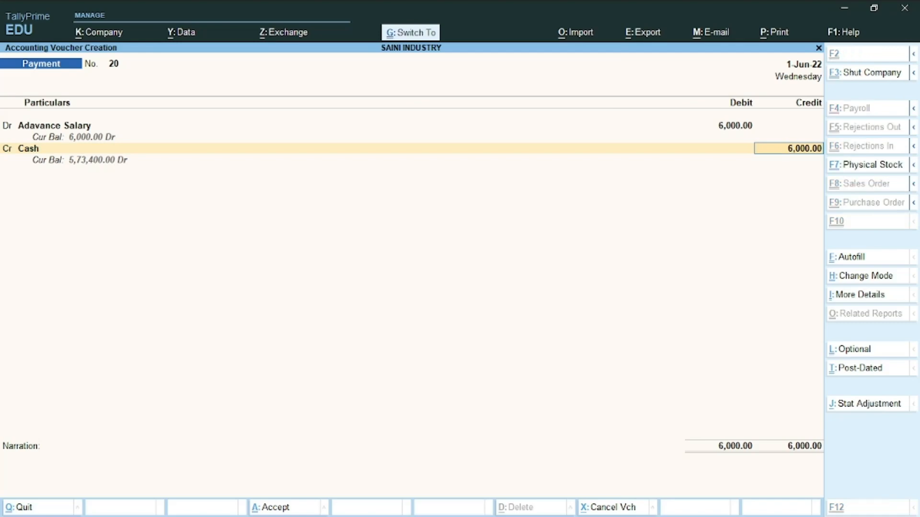
key(ctrl+a)
Step: Check item 9 in Word, and in TallyPrime start a contra voucher crediting Cash with 1,79,000
key(alt+Tab)
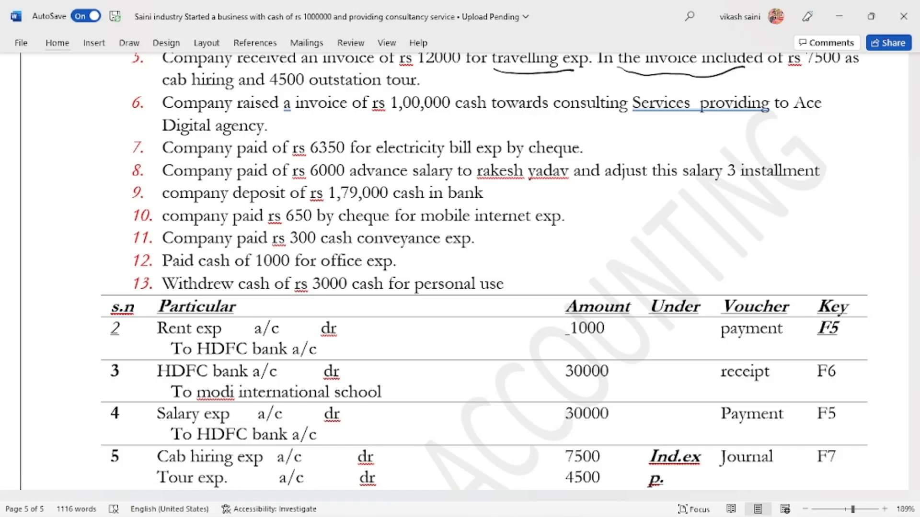
key(alt+Tab)
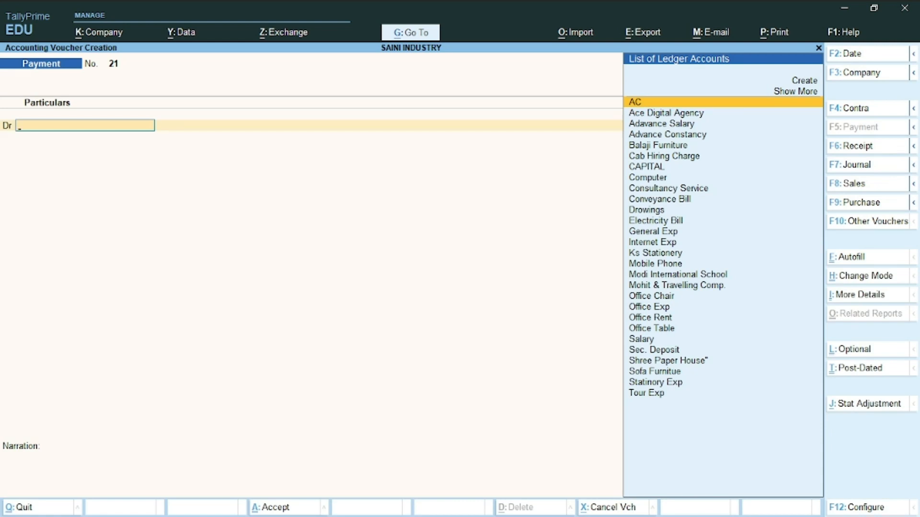
click(884, 105)
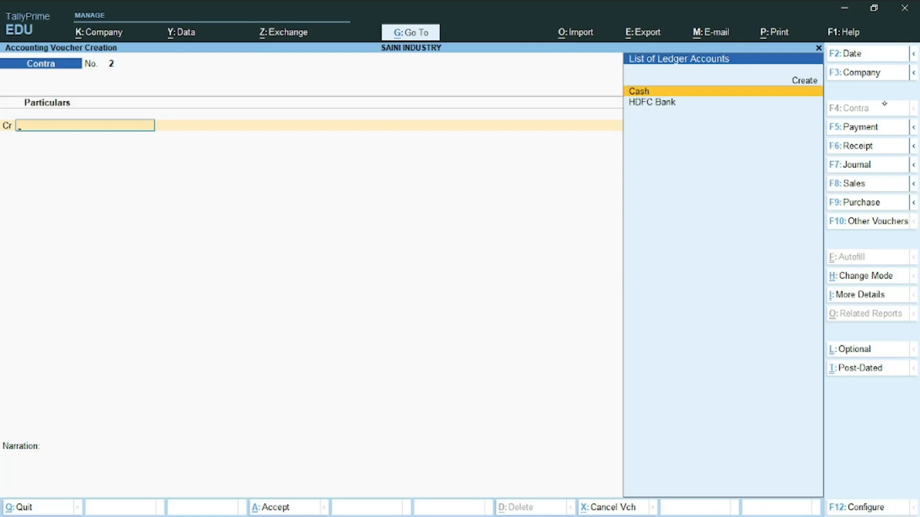
text(a)
key(Return)
text(1)
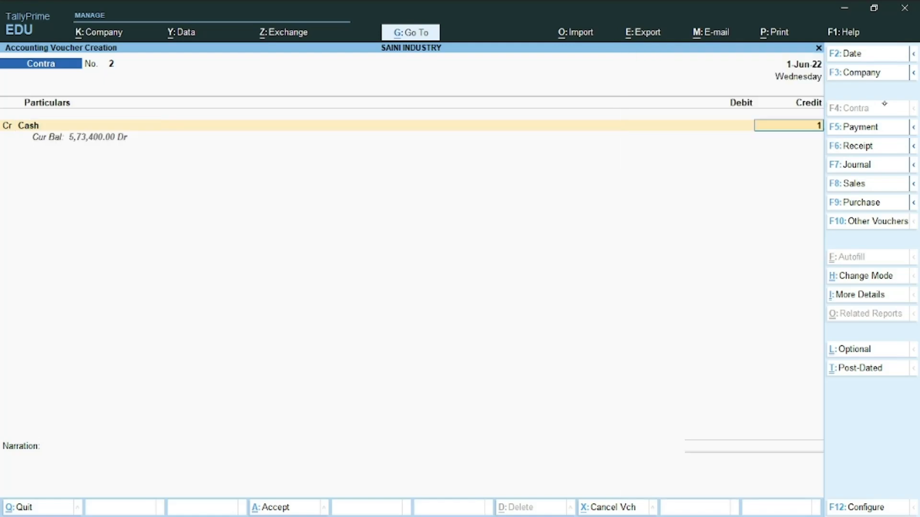
text(79)
text(000)
key(Return)
Step: Debit HDFC Bank with 1,79,000, accept its cash bank allocation, and save the contra voucher
key(Return)
key(Return)
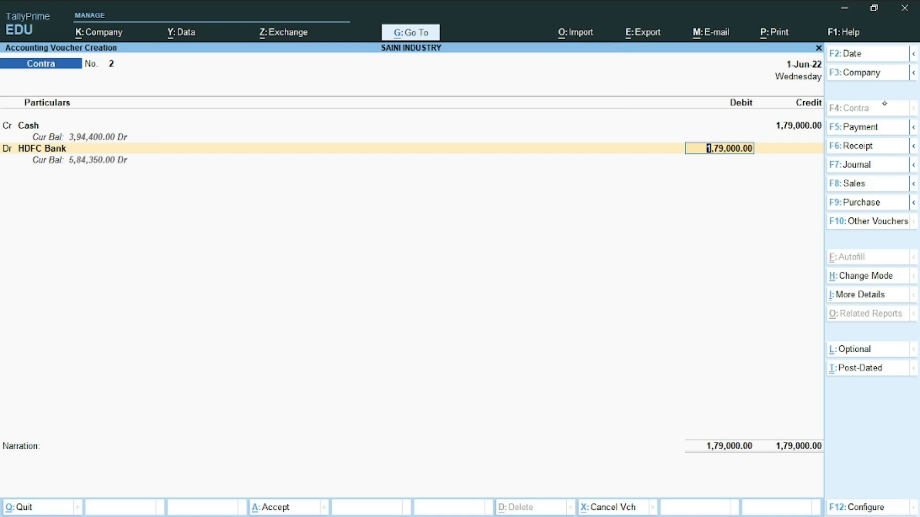
key(Return)
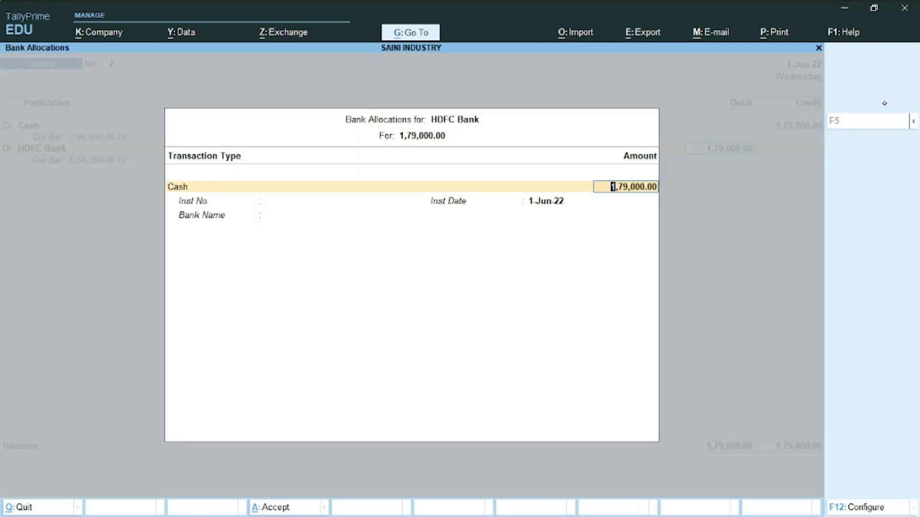
key(Return)
key(Return)
key(Return)
key(Return)
key(Return)
key(Return)
key(Return)
key(Return)
key(Return)
key(Return)
key(Return)
key(Return)
key(Return)
key(Return)
key(Return)
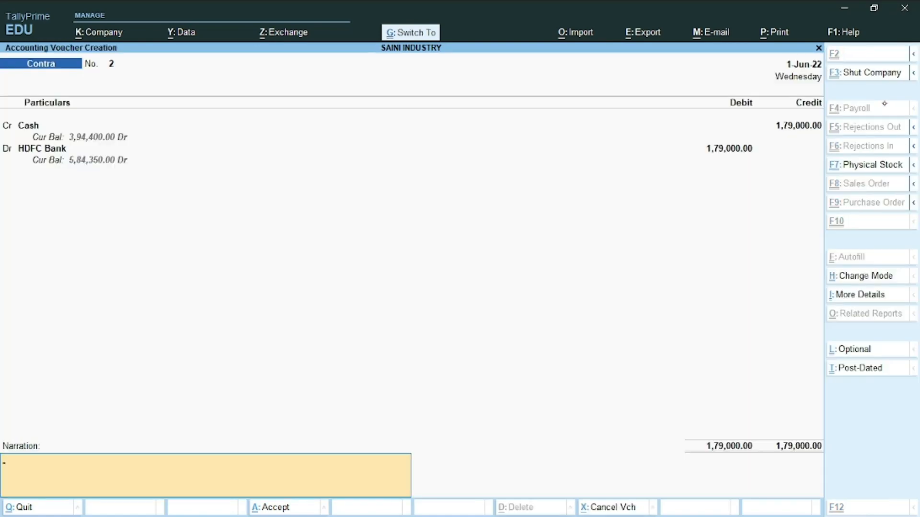
key(ctrl+a)
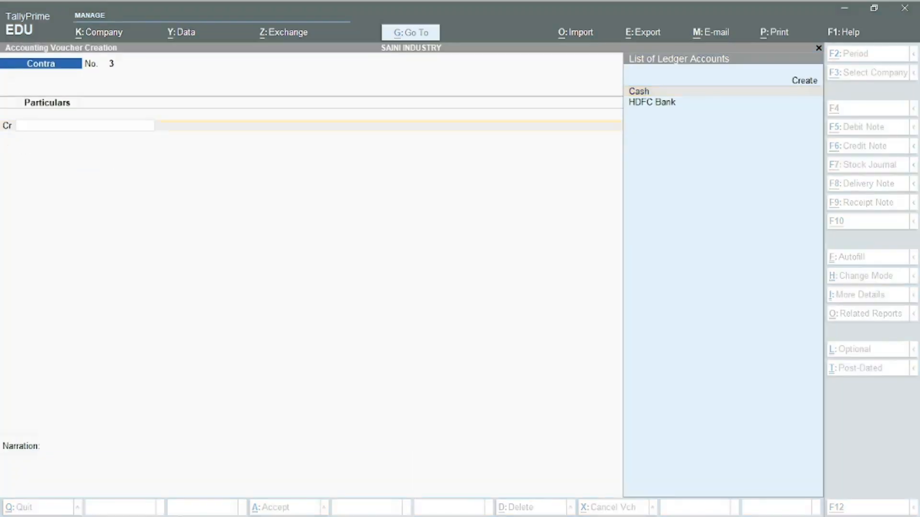
Step: Check item 10 in Word, and in TallyPrime start a payment voucher with Internet Exp as the debit ledger
key(alt+Tab)
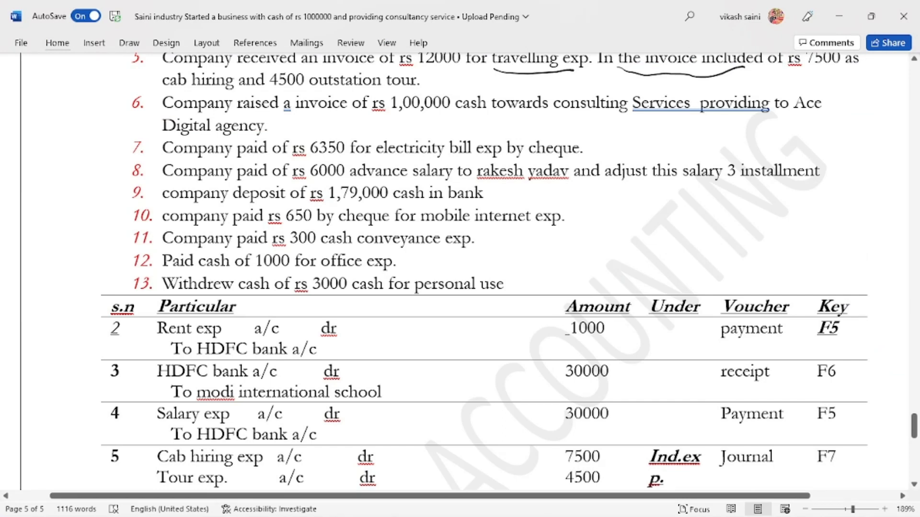
key(alt+Tab)
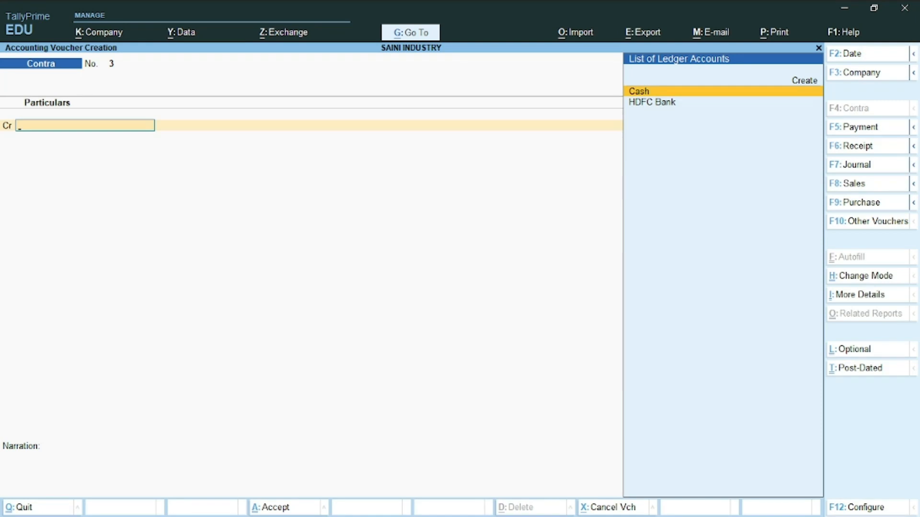
key(F5)
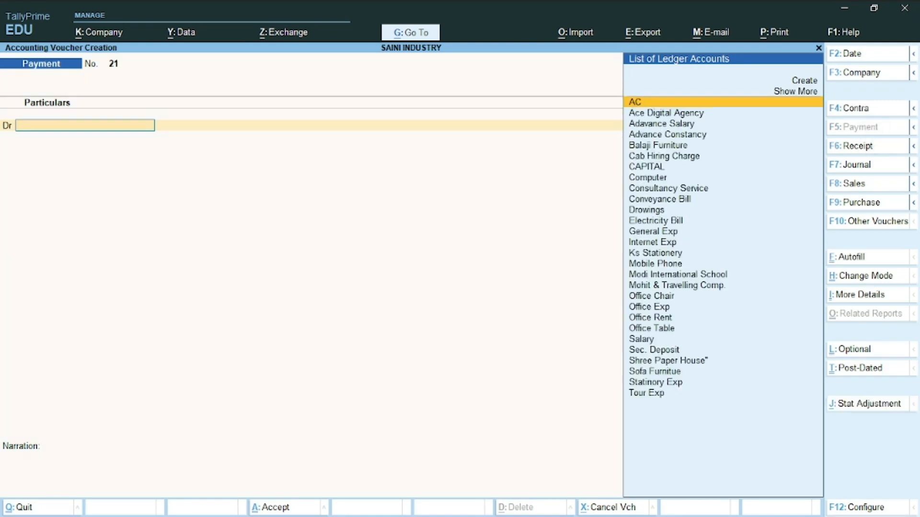
text(In)
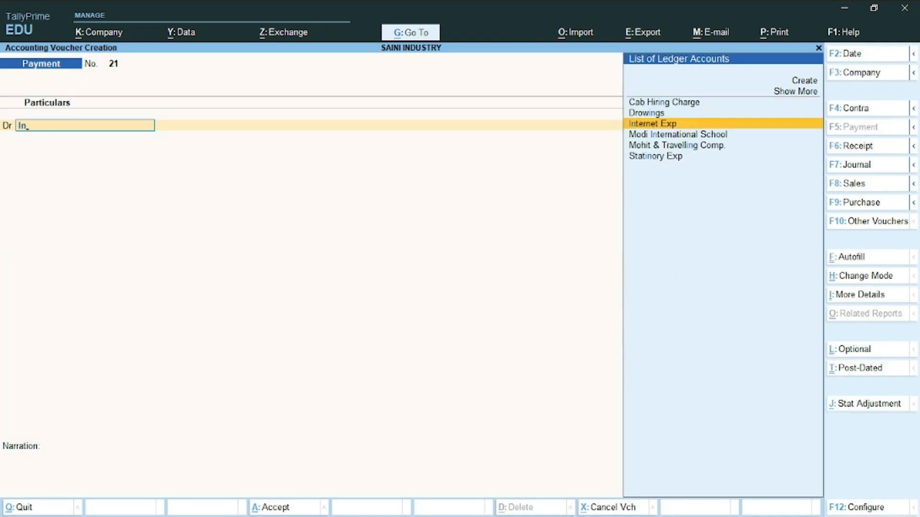
key(Return)
Step: Recheck the internet expense amount in Word, debit 650 against HDFC Bank in TallyPrime, and save the payment voucher
key(alt+Tab)
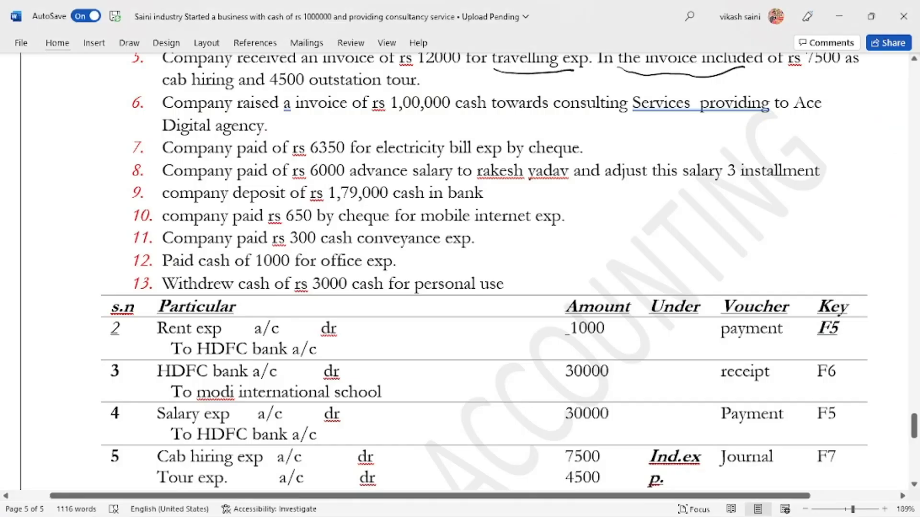
key(alt+Tab)
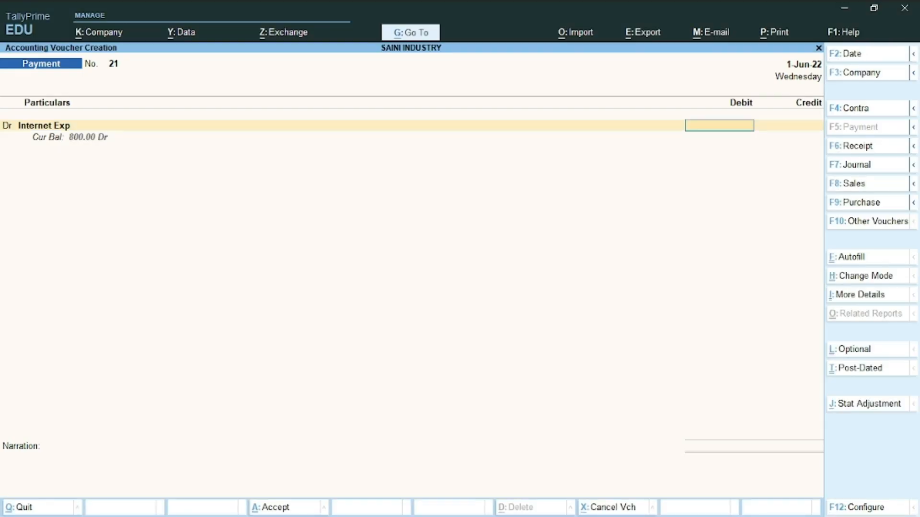
text(650)
key(Return)
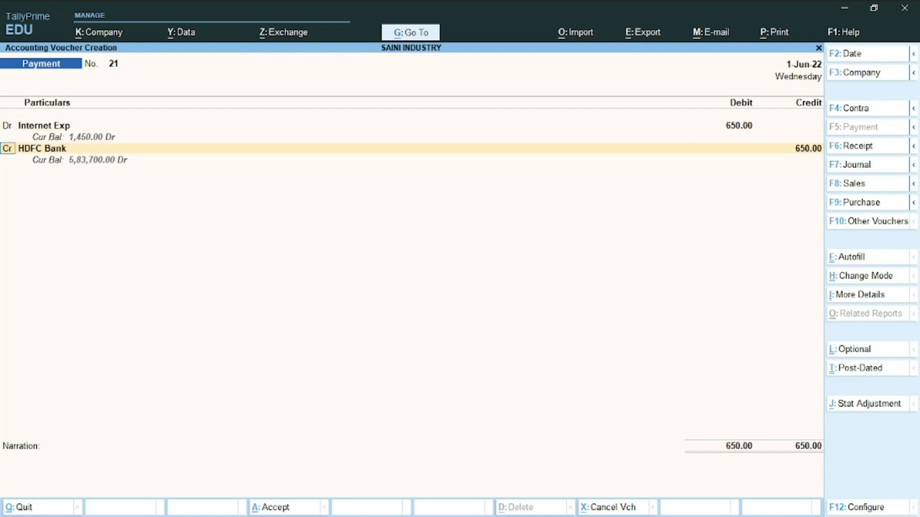
key(Return)
key(ctrl+a)
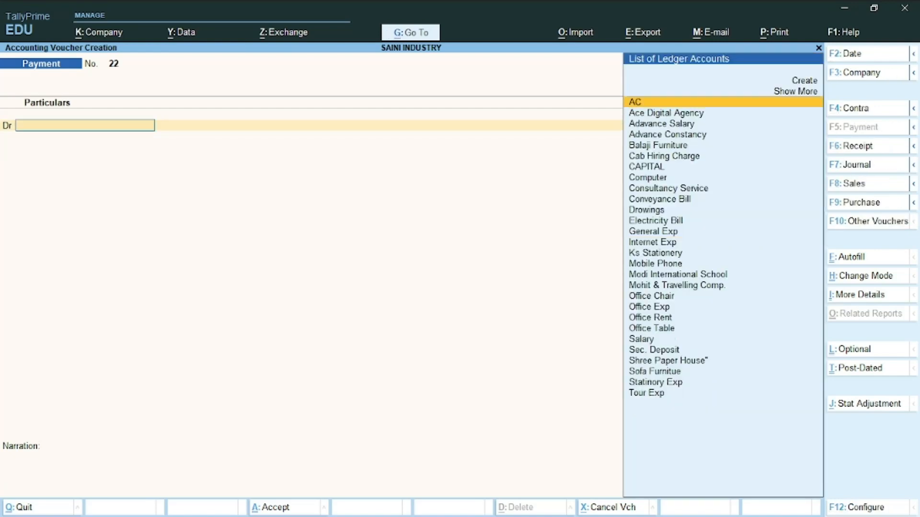
Step: Check item 11 in Word, and in TallyPrime select Conveyance Bill as the new payment voucher's debit ledger
key(alt+Tab)
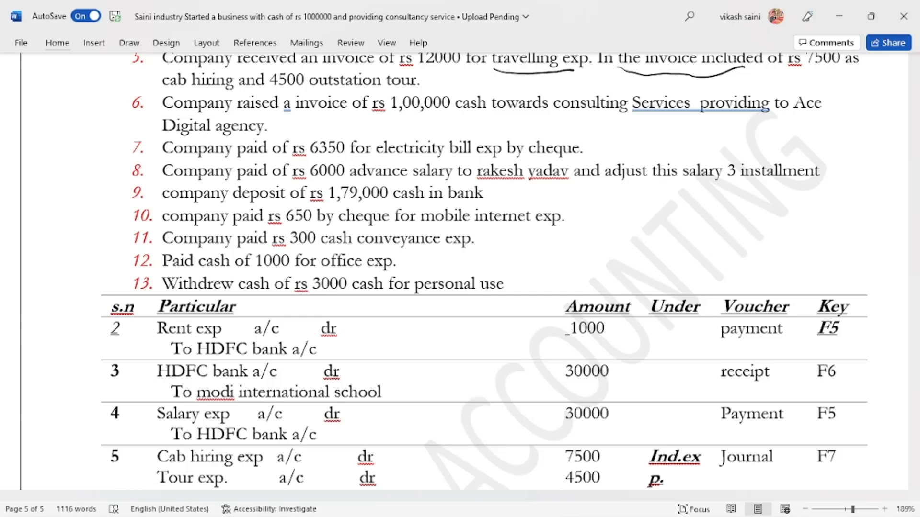
key(alt+Tab)
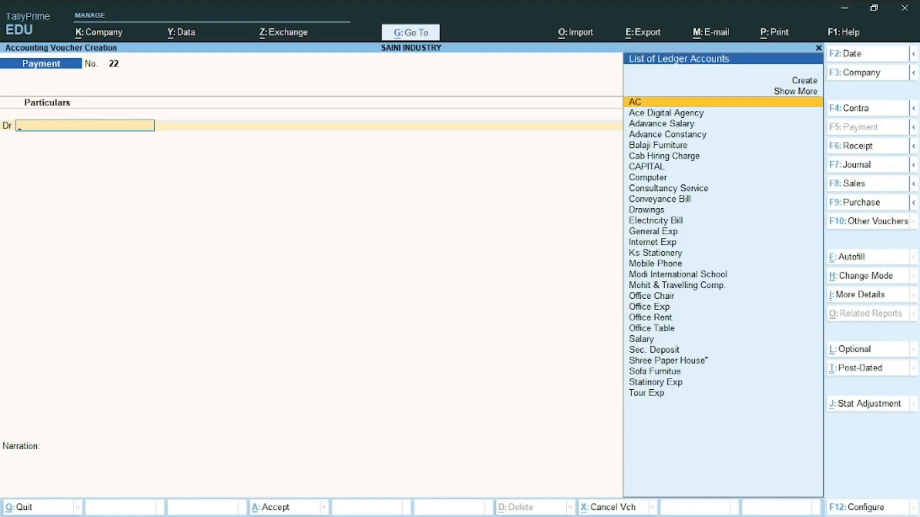
text(Co)
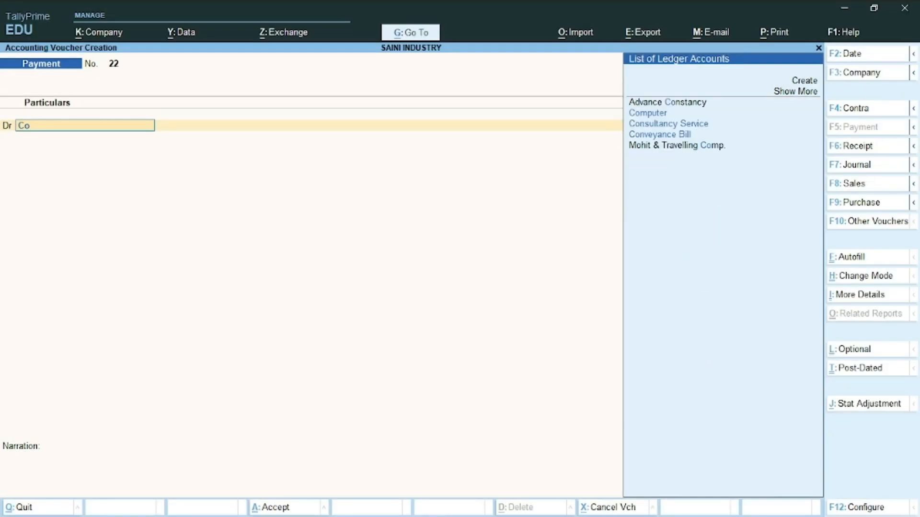
key(Down)
key(Down)
key(Down)
key(Return)
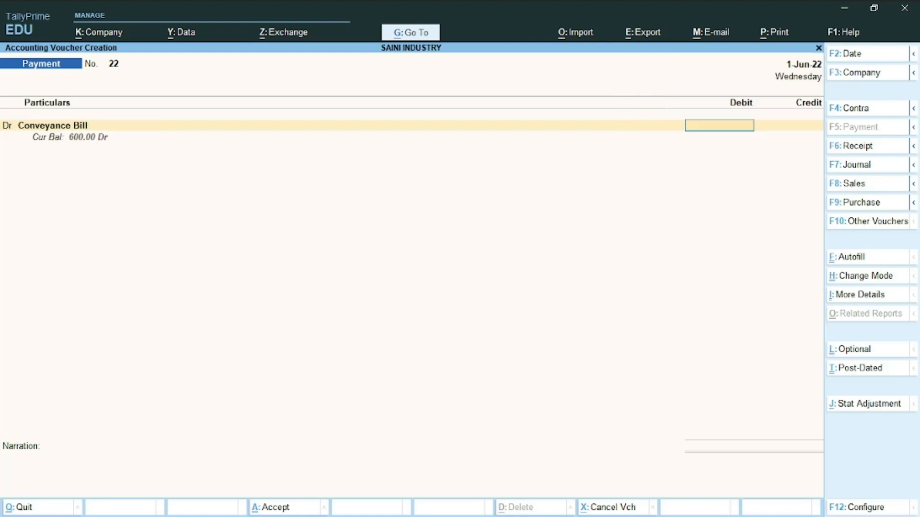
Step: Debit Conveyance Bill with 300 against Cash and save the payment voucher
text(300)
key(Return)
key(Return)
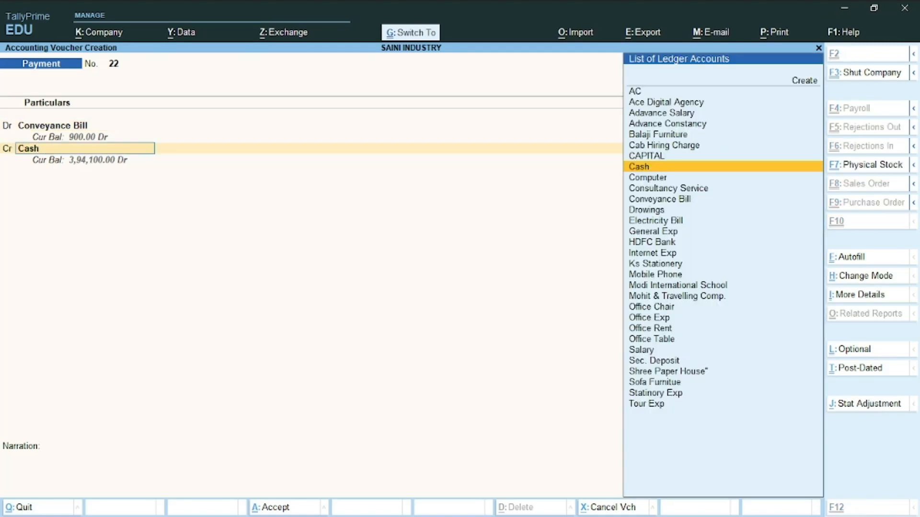
key(ctrl+a)
Step: Check item 12 in Word, and in TallyPrime select Office Exp as the new payment voucher's debit ledger
key(alt+Tab)
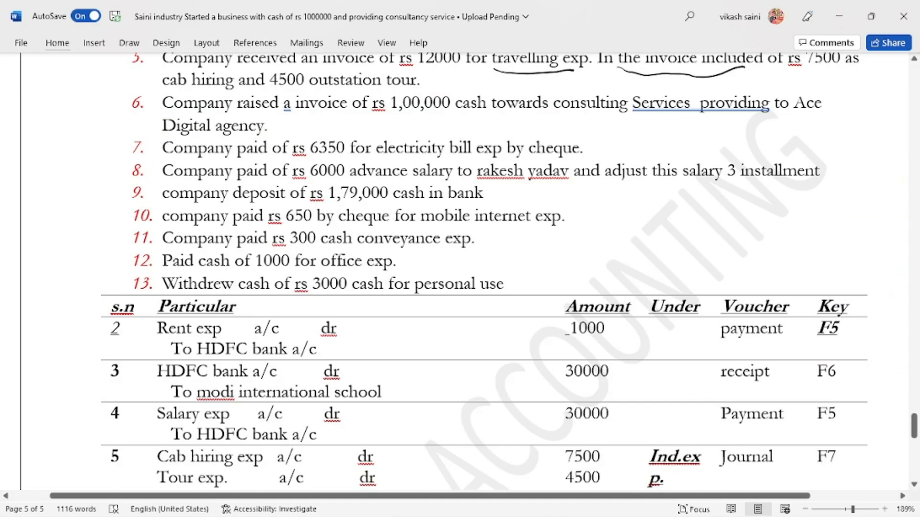
key(alt+Tab)
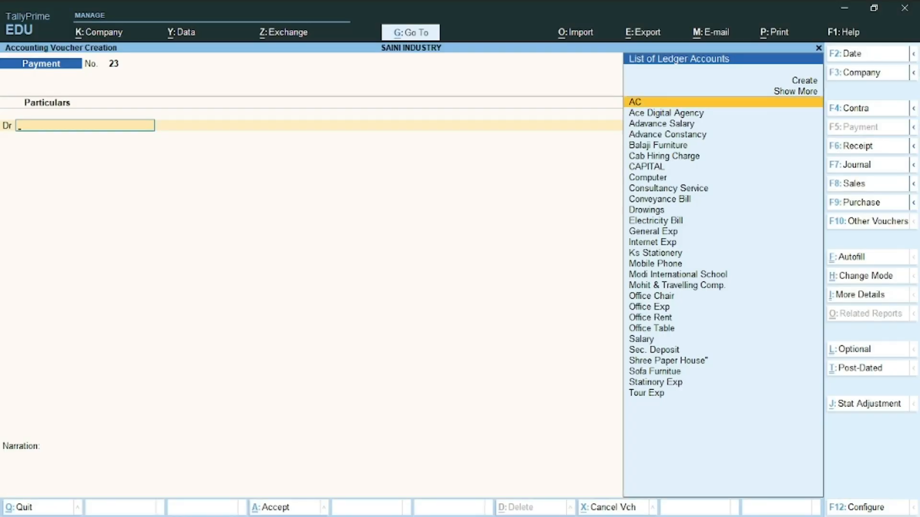
text(Off)
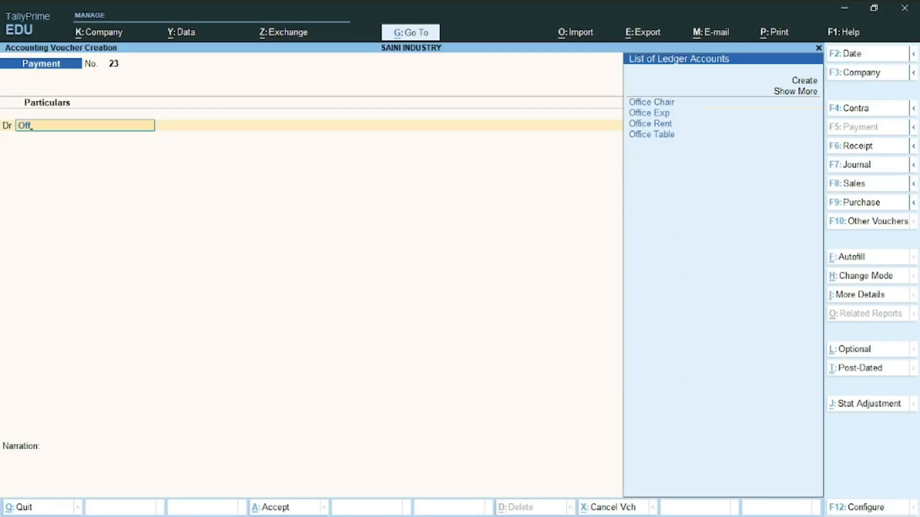
key(Down)
key(Return)
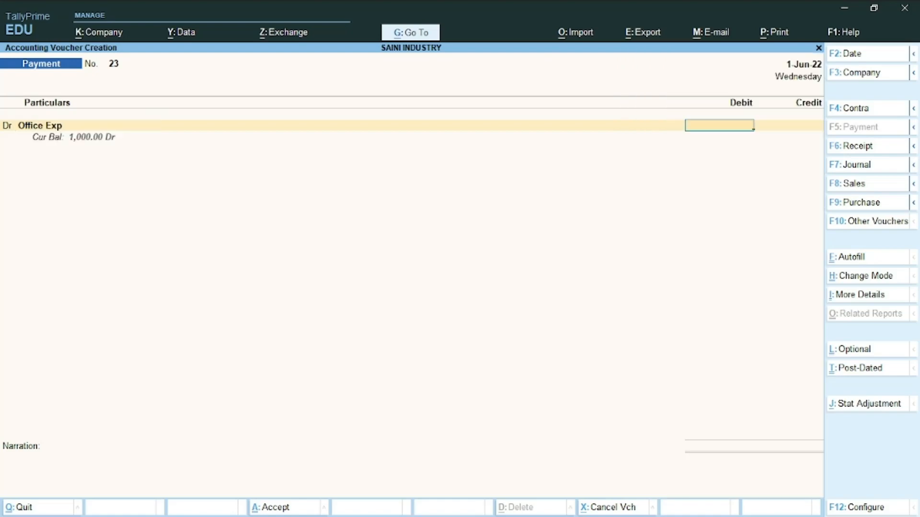
Step: Recheck the office expense amount in Word, debit 1,000 against Cash in TallyPrime, and save the payment voucher
key(super)
key(Escape)
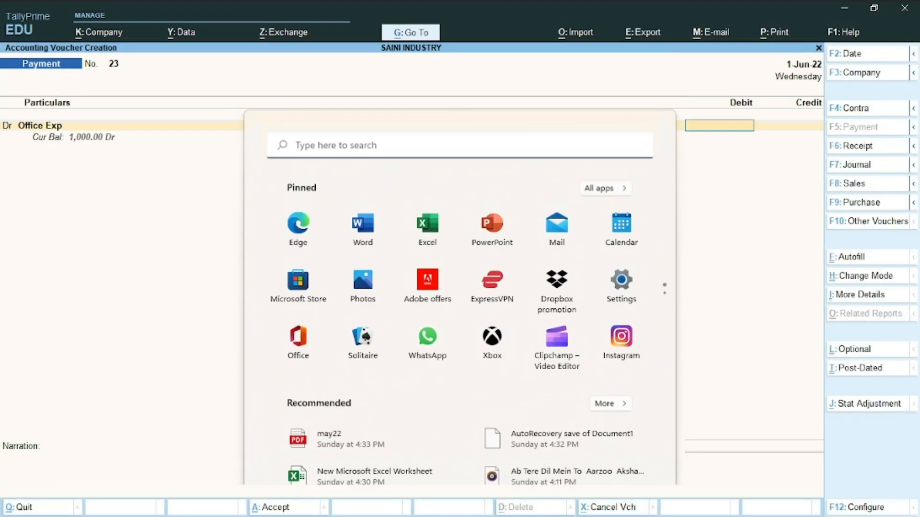
key(alt+Tab)
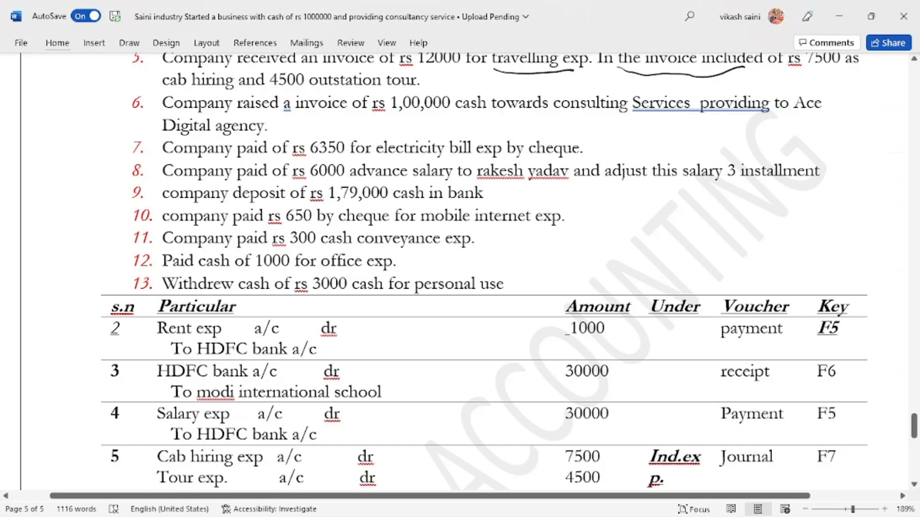
key(alt+Tab)
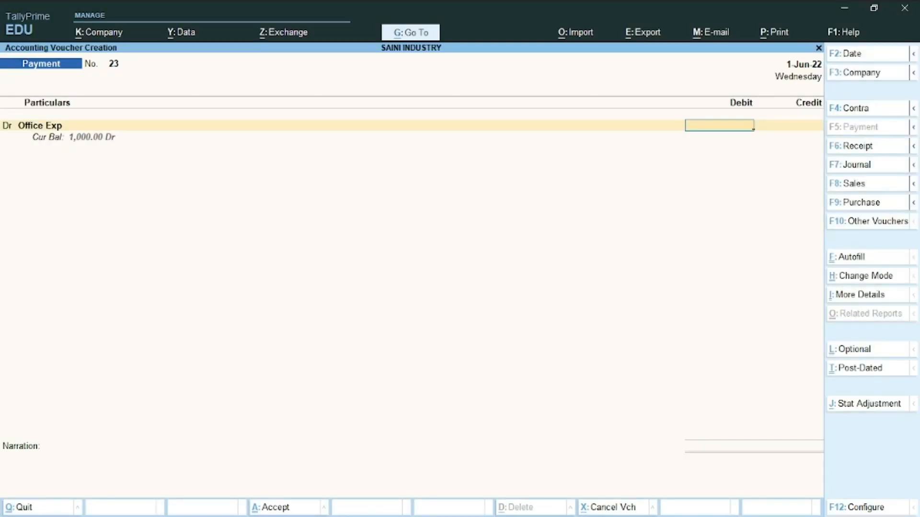
text(1000)
key(Return)
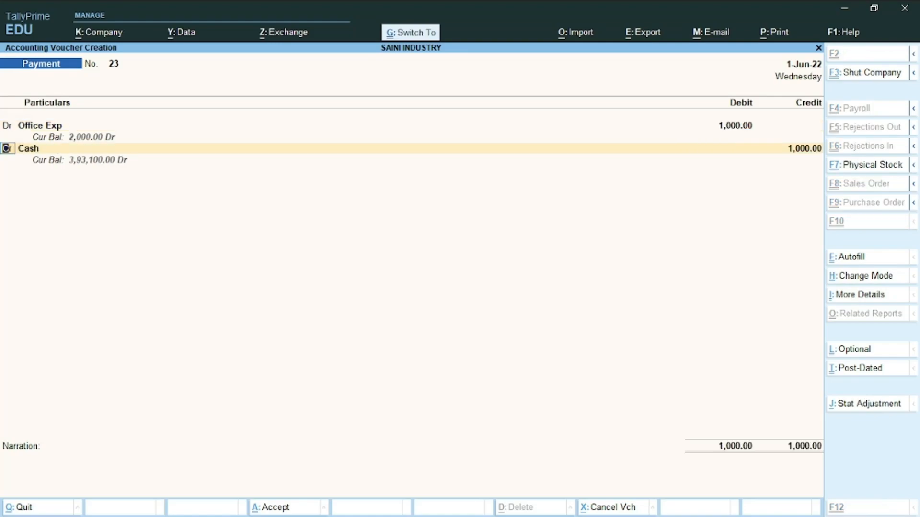
key(ctrl+a)
Step: Check item 13 in Word, and in TallyPrime save a payment voucher debiting Drowings with 3,000 against Cash
key(alt+Tab)
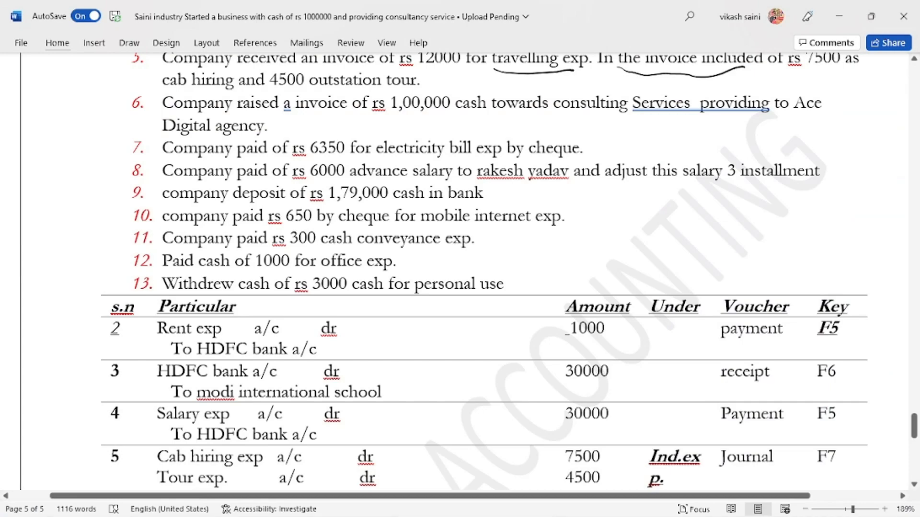
key(alt+Tab)
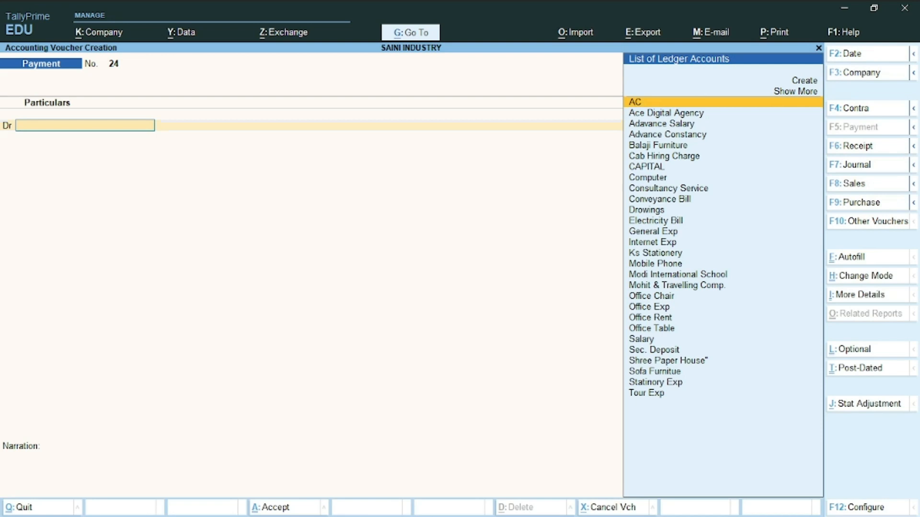
text(D)
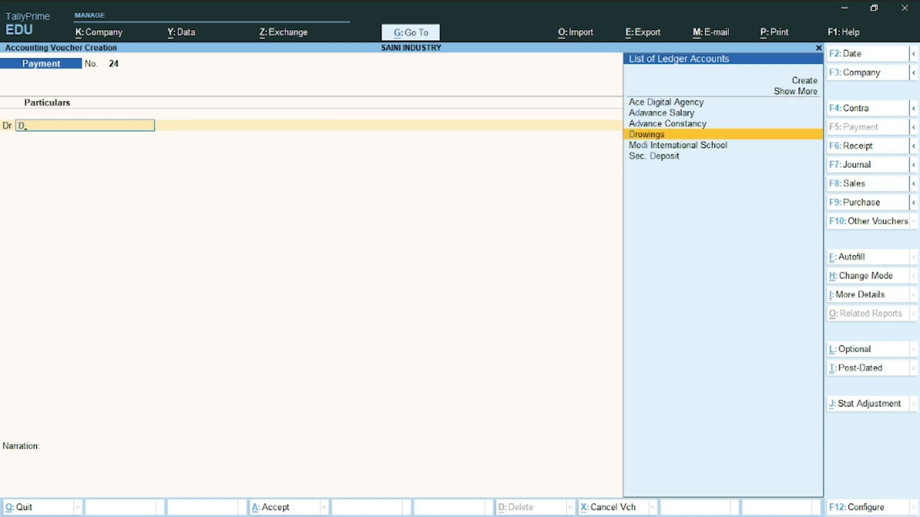
key(Return)
text(3000)
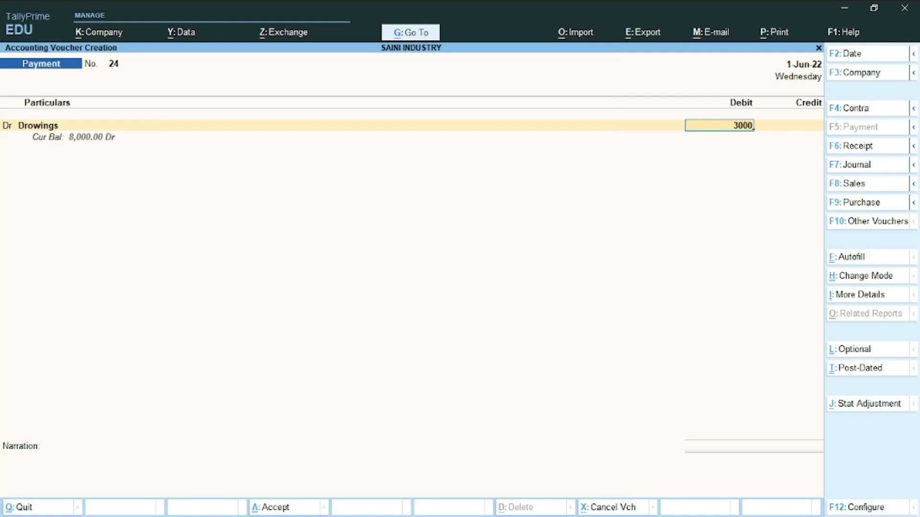
key(Return)
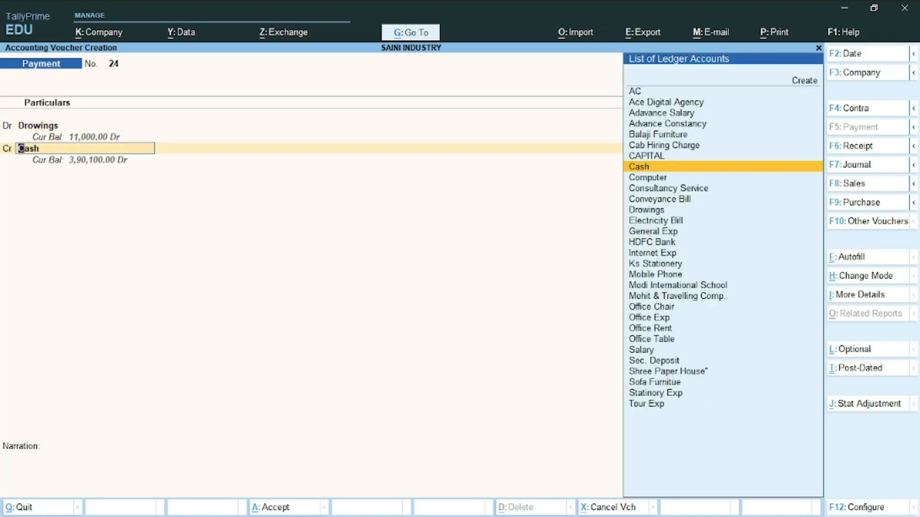
key(ctrl)
key(ctrl+a)
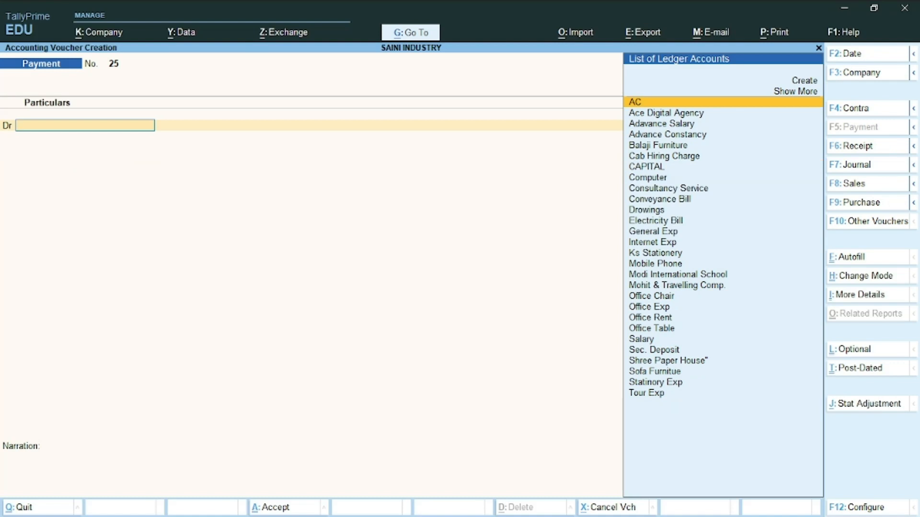
Step: Leave voucher creation and open the Day Book for 1-Jun-22
key(Escape)
key(y)
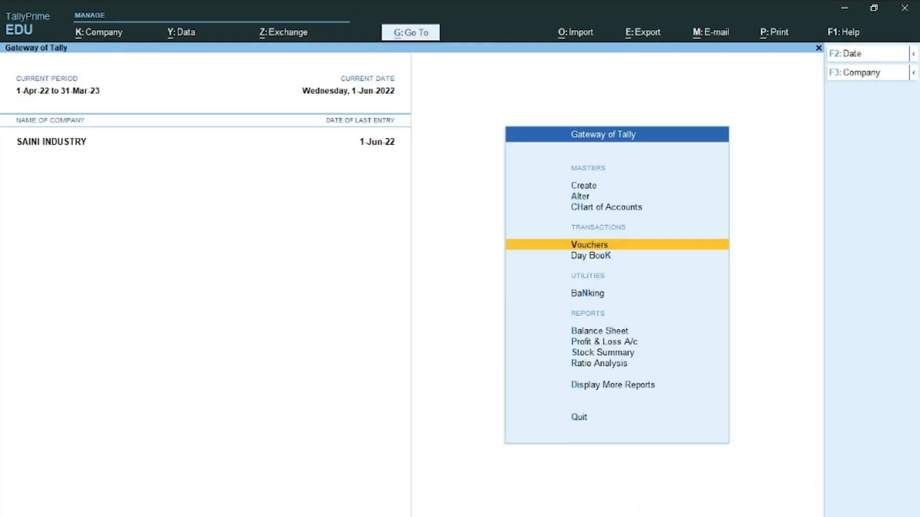
key(Down)
key(Down)
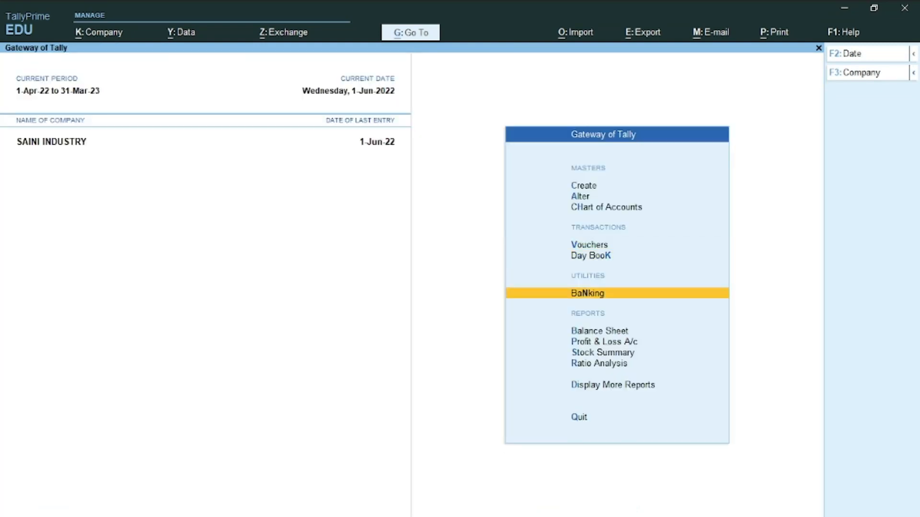
key(Up)
key(Return)
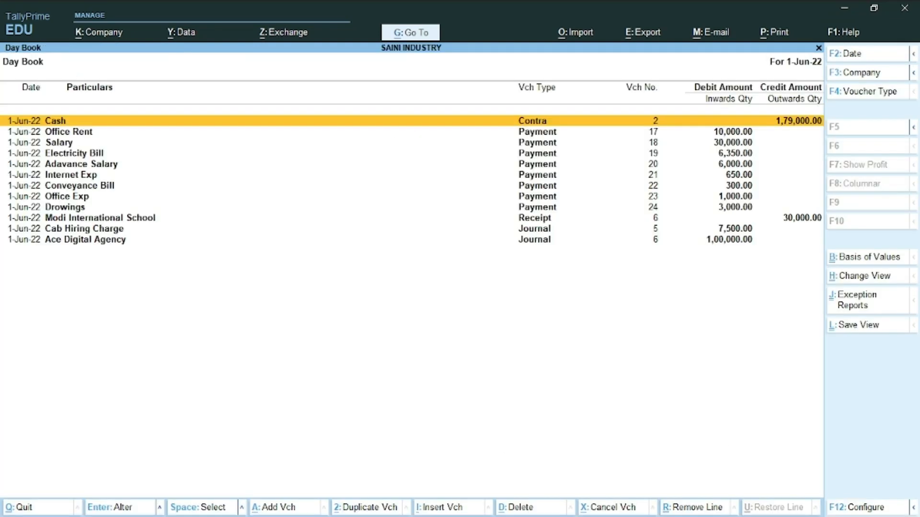
Step: Examine the Day Book's vouchers from the Cash contra entry down to the Drowings payment
key(Down)
key(Down)
key(Down)
key(Down)
key(Down)
key(Down)
key(Down)
key(Down)
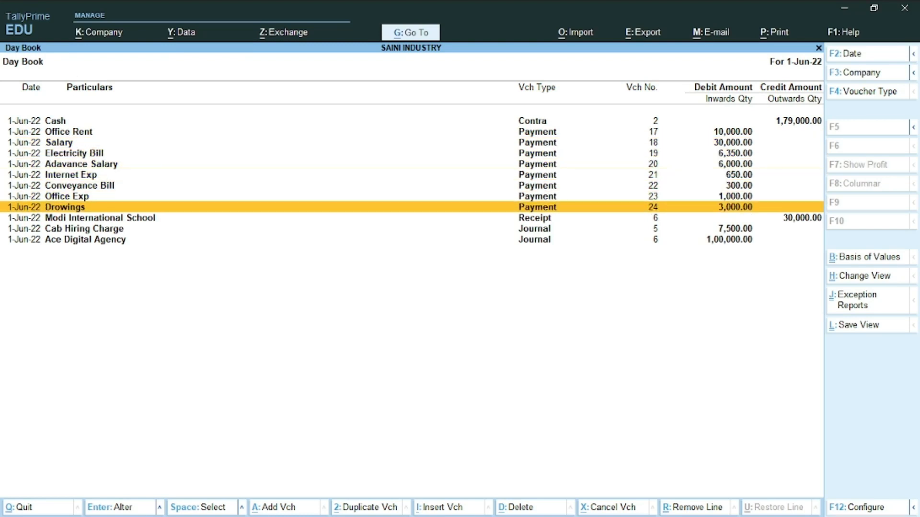
Step: Close the Day Book and open the Trial Balance report
key(Escape)
key(Down)
key(Down)
key(Down)
key(Down)
key(Down)
key(Down)
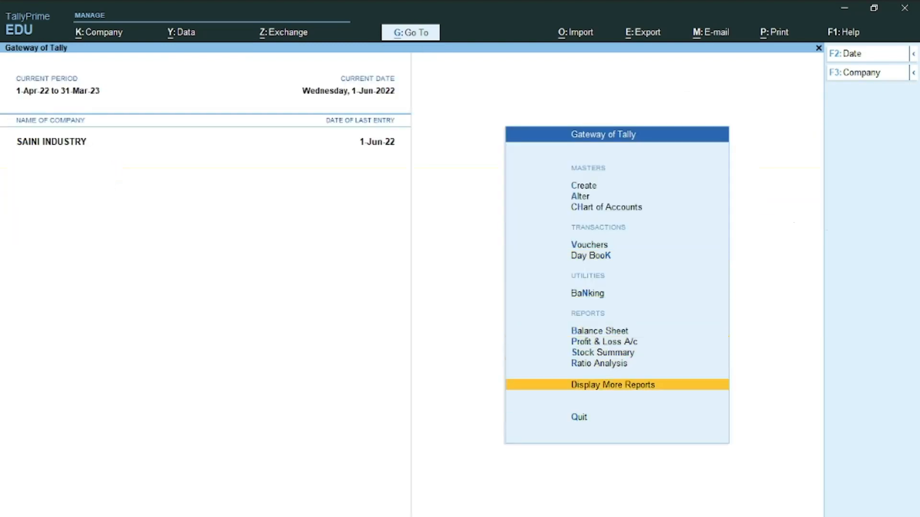
key(Return)
key(Return)
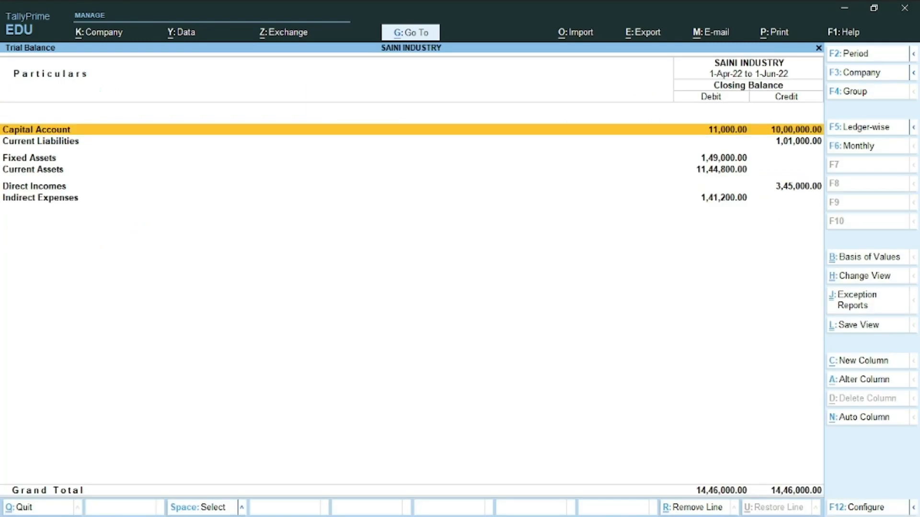
Step: Glance back at the Word transaction list, and examine the closing balances of the account groups in TallyPrime's Trial Balance
key(alt)
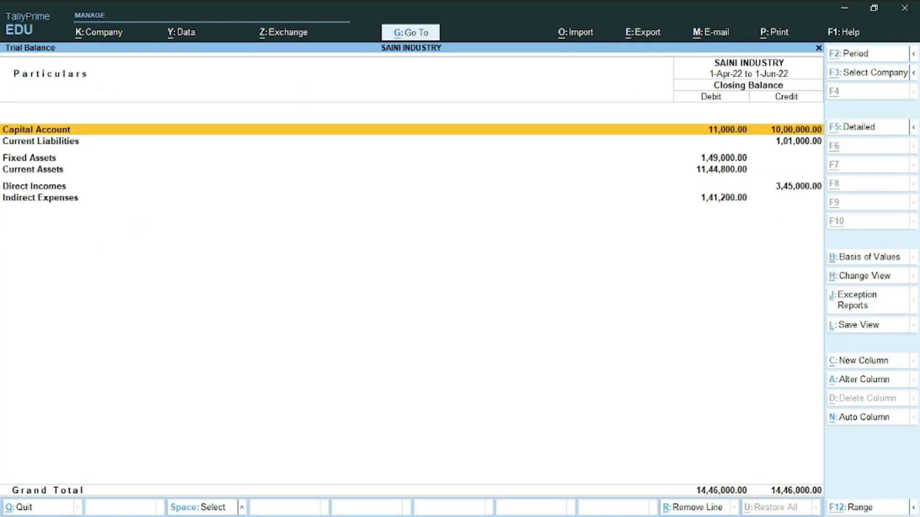
key(alt+Tab)
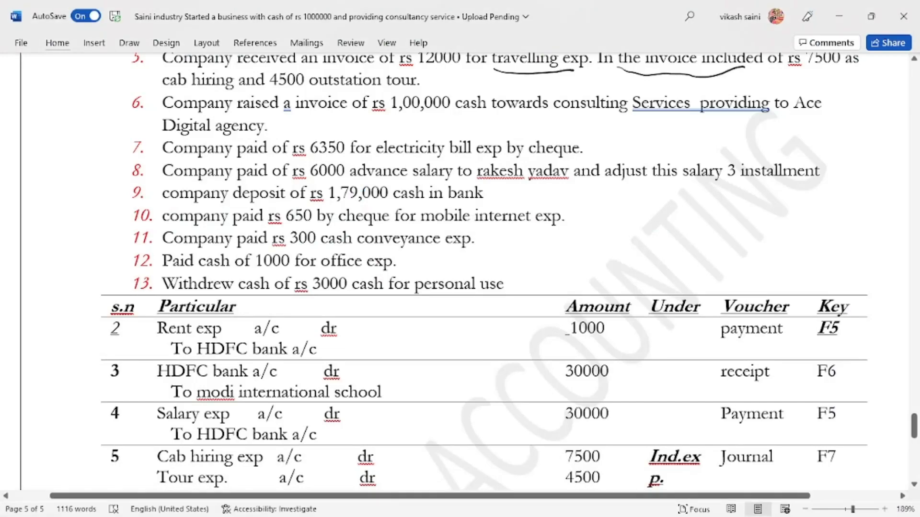
key(alt+Tab)
key(Down)
key(Down)
key(Down)
key(Down)
key(Down)
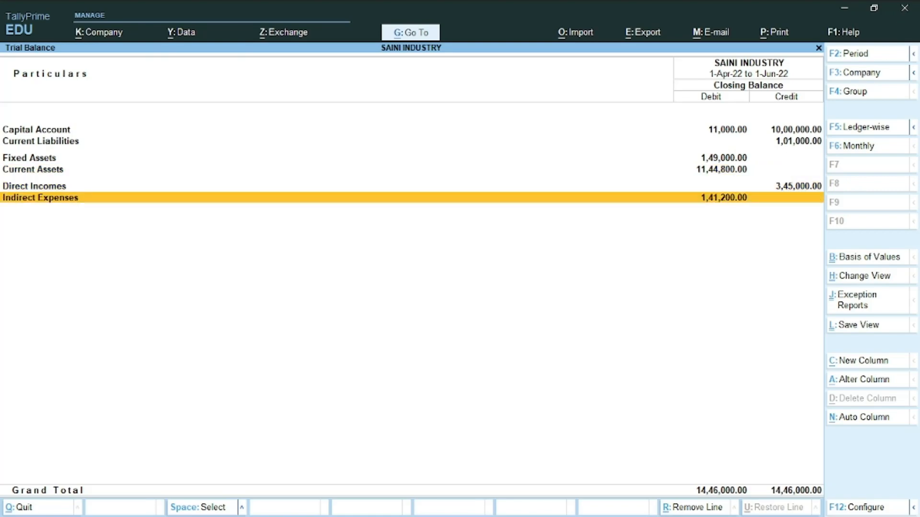
key(Up)
key(Up)
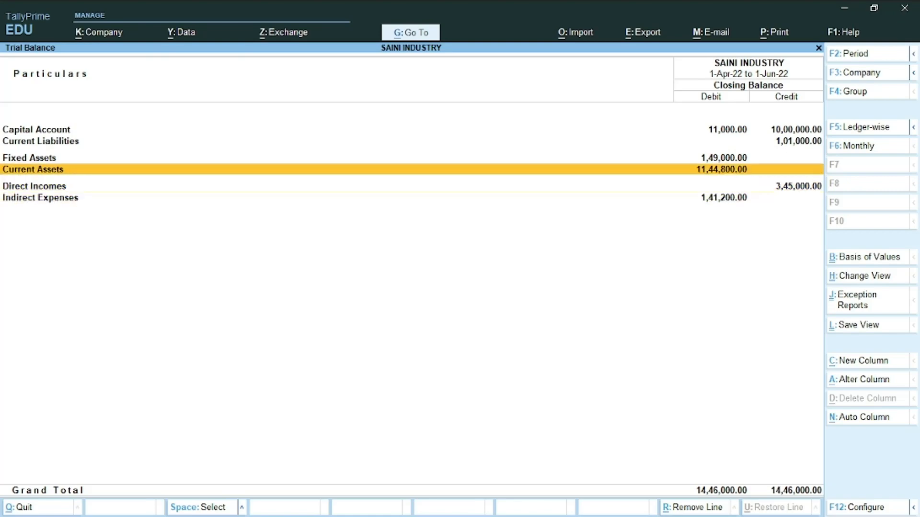
key(Up)
key(Up)
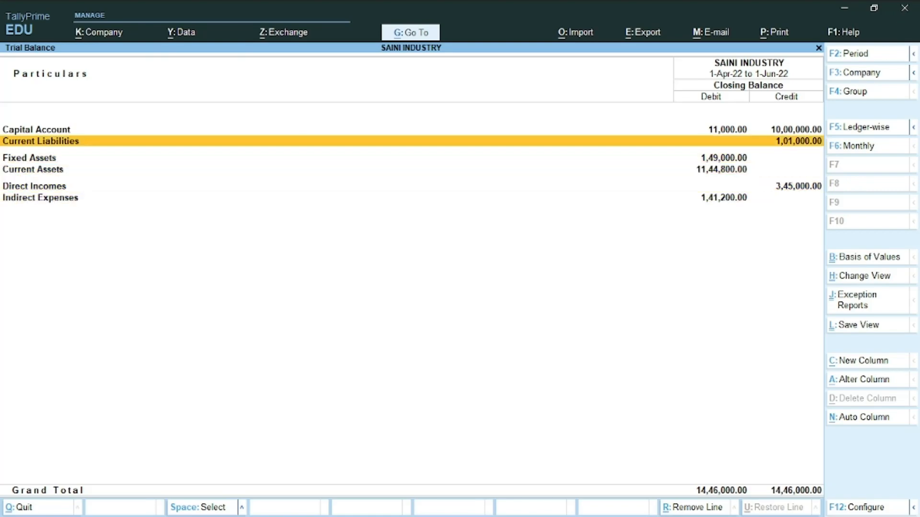
key(Up)
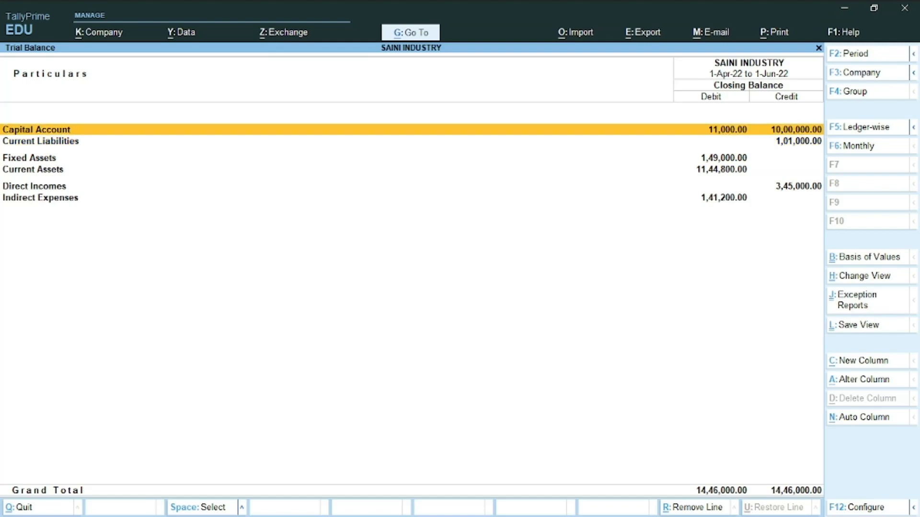
key(Down)
key(Down)
key(Down)
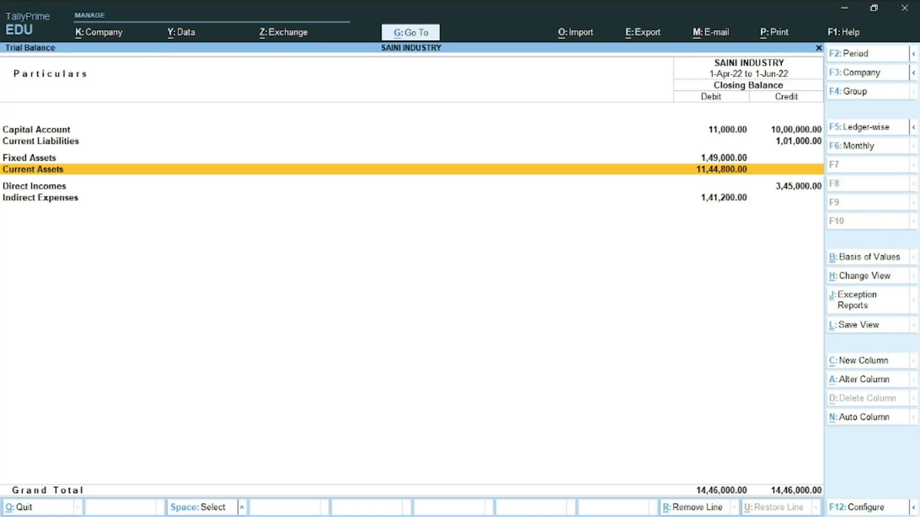
Step: Close the Trial Balance and show the Day Book in detailed view with each voucher's ledger entries
key(Escape)
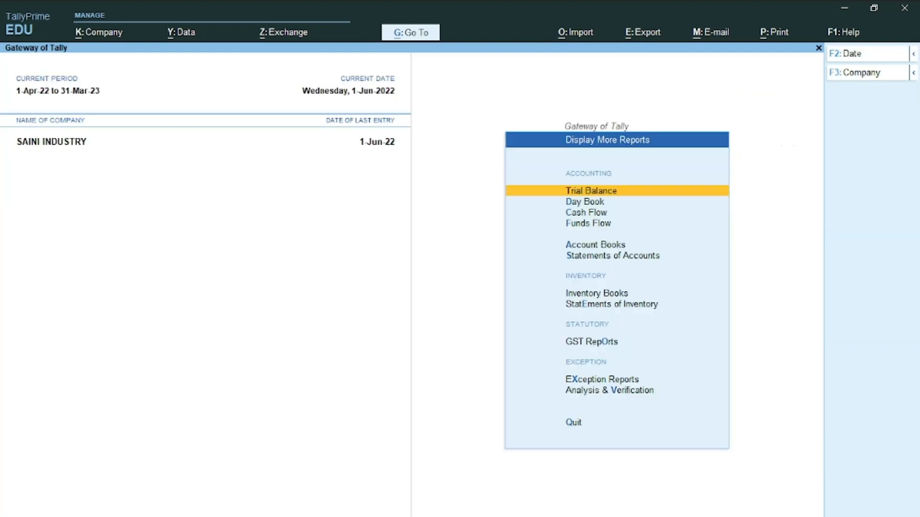
key(Down)
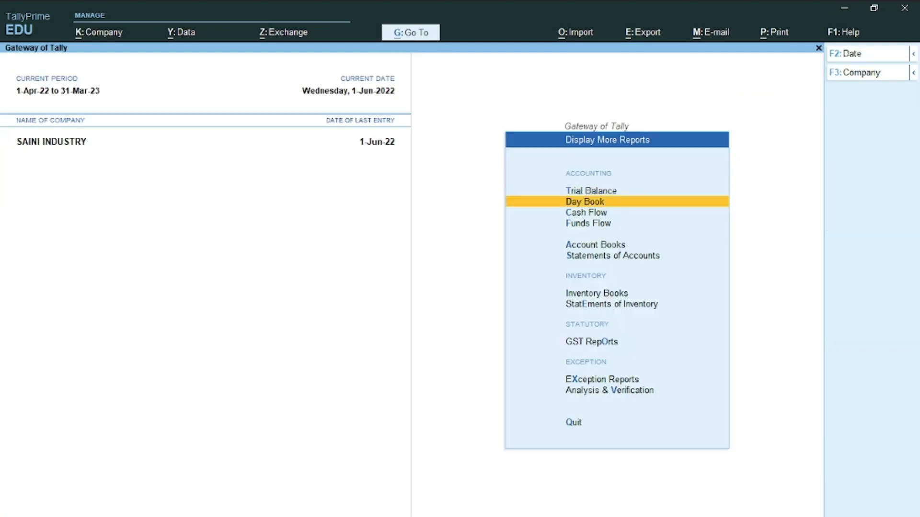
key(Return)
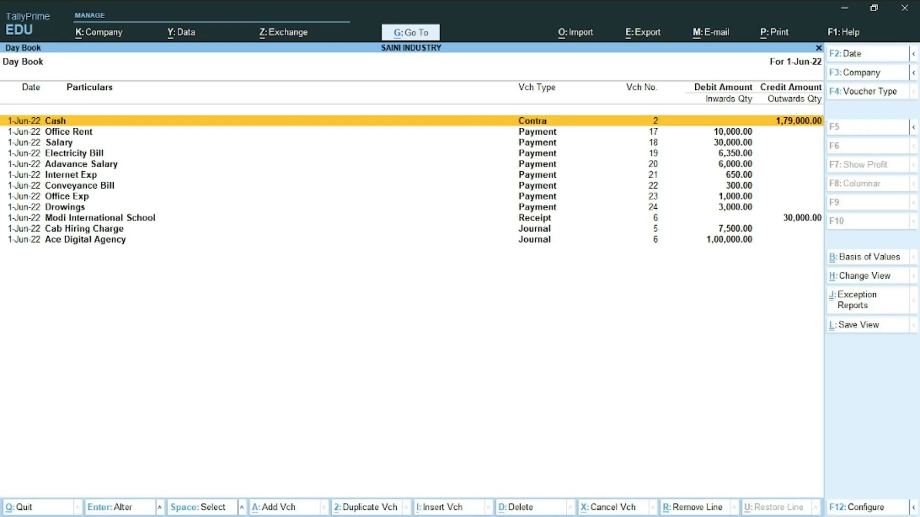
key(alt+F5)
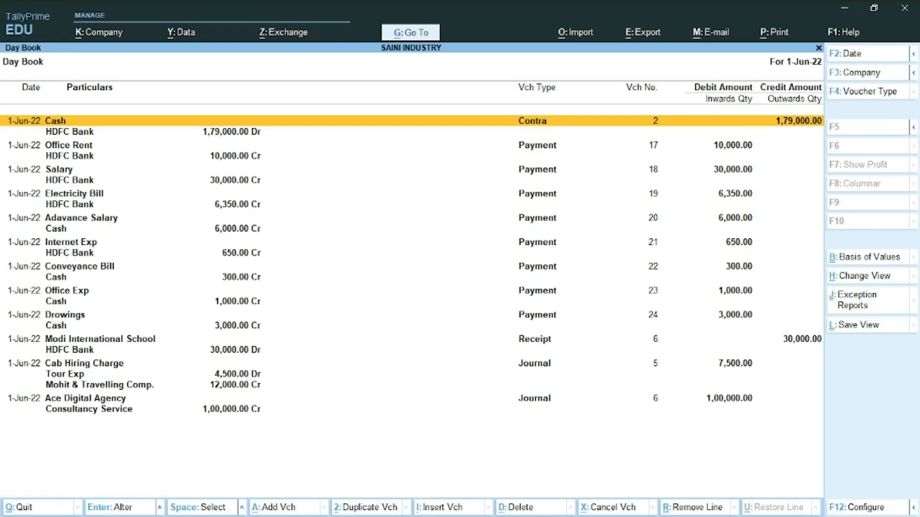